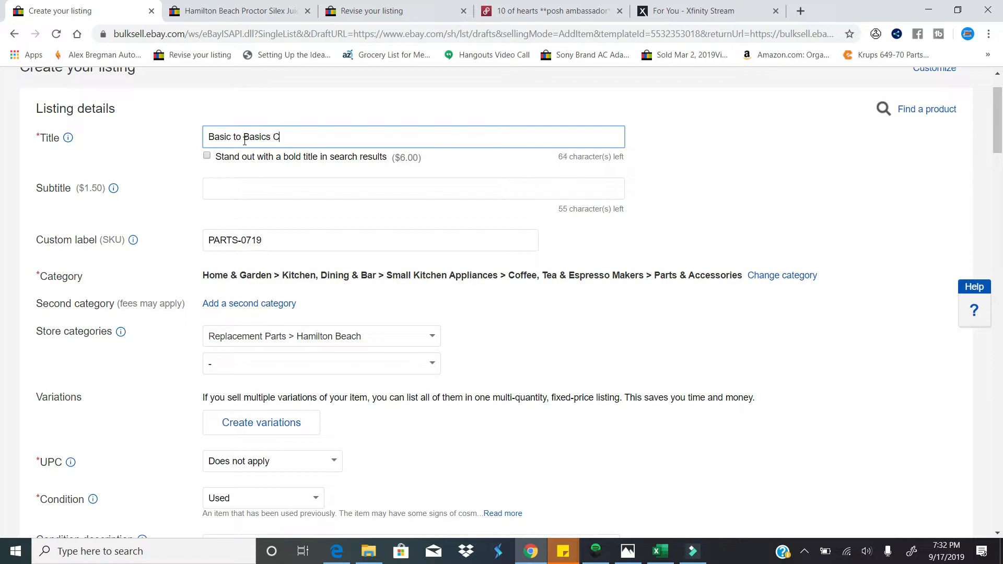
Continue the title with 'Cocoa Latte YOU CHOOSE REPLACEMENT PARTS ONLY from Drop Down Men'.
text(Latte YOU CHOOSE REP)
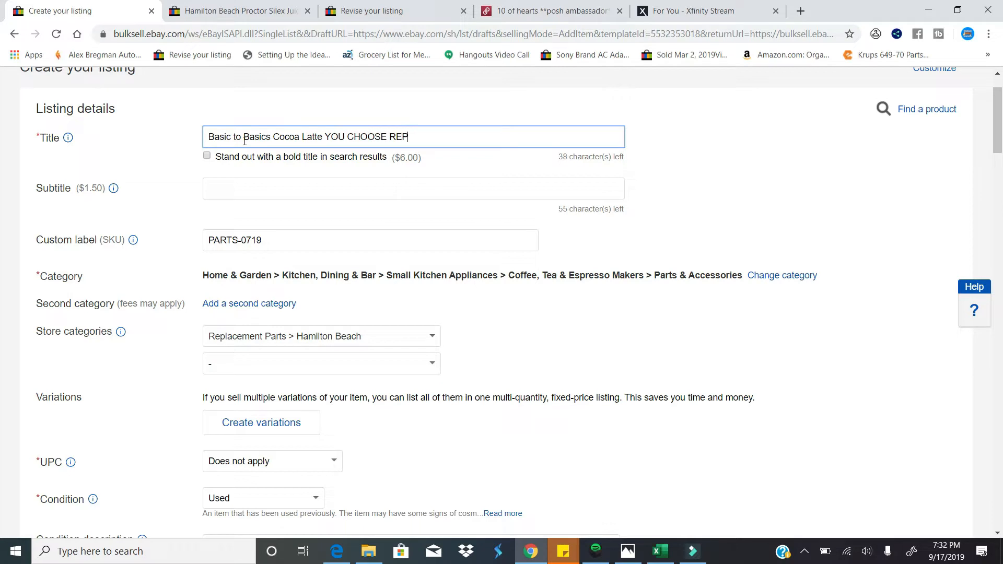
text(LACEMENT PARTS ONLY f)
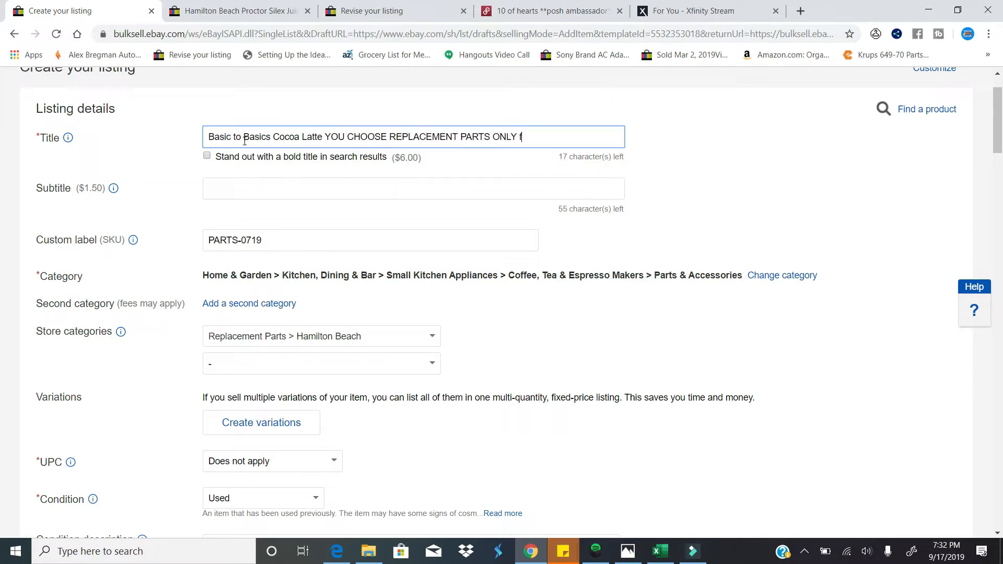
text(rom Drop Down Men)
Delete ONLY from the title, complete 'Menu', and select the PARTS-0719 custom label for replacement.
click(522, 137)
click(519, 134)
key(BackSpace)
key(BackSpace)
key(BackSpace)
key(BackSpace)
key(BackSpace)
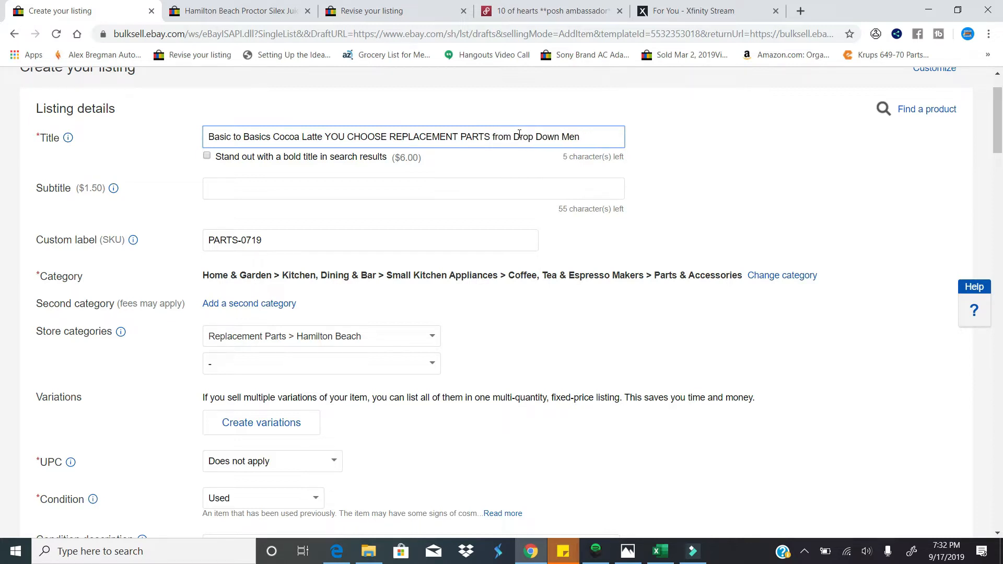
text(u)
drag(239, 240, 156, 233)
drag(269, 243, 167, 235)
Set the custom label to hg3-0919 and the category to Small Kitchen Appliances Parts & Accessories.
text(hg)
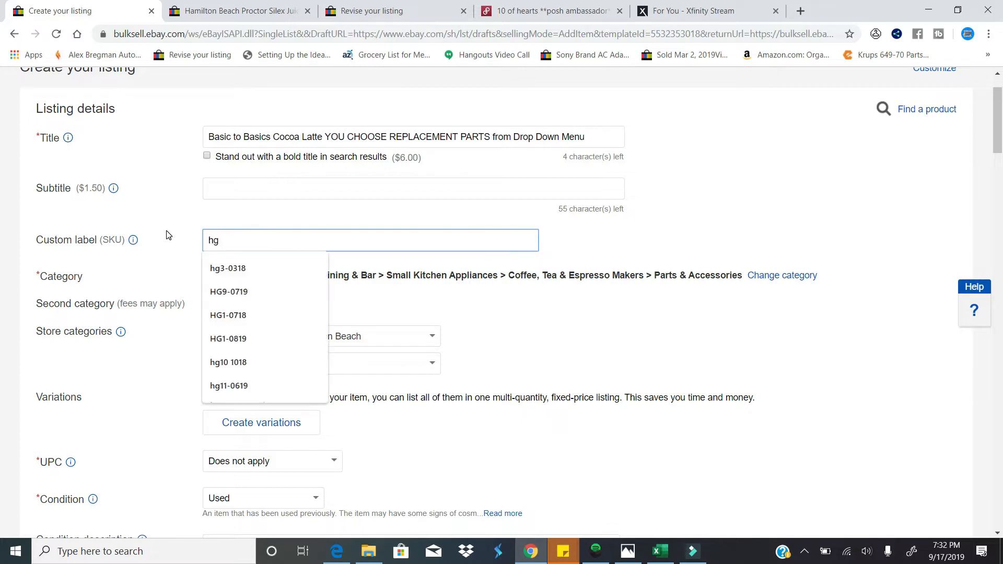
text(3-)
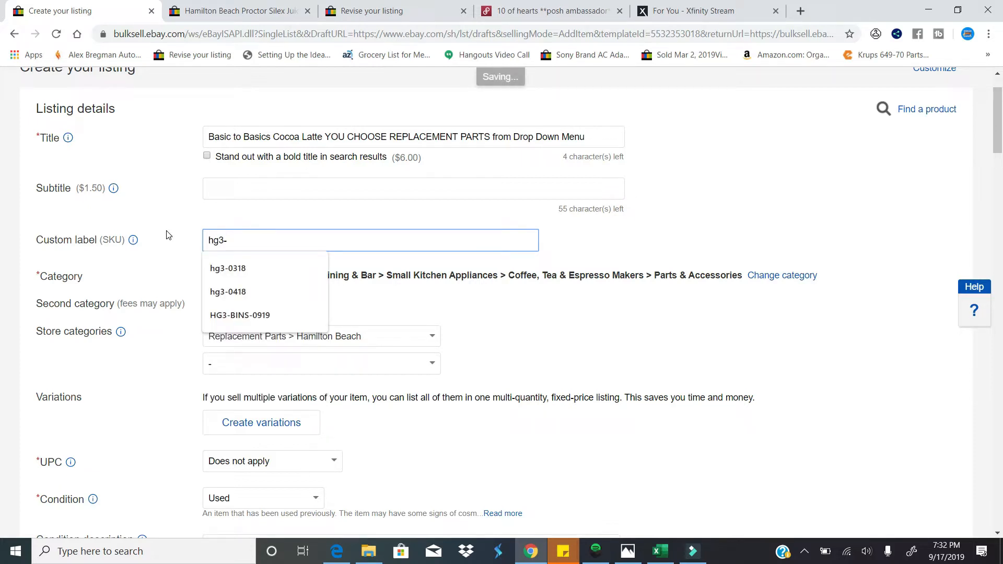
text(0919)
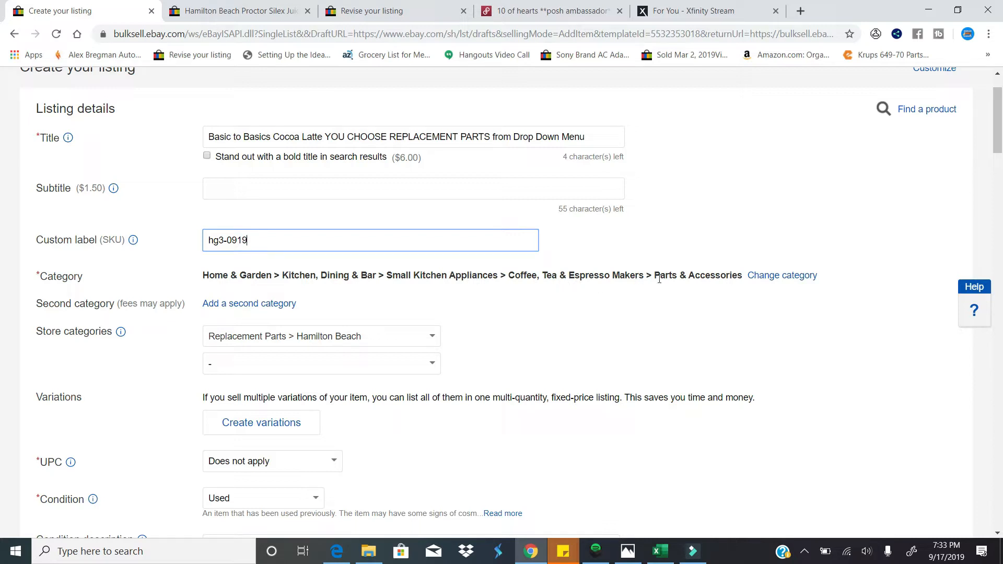
click(762, 278)
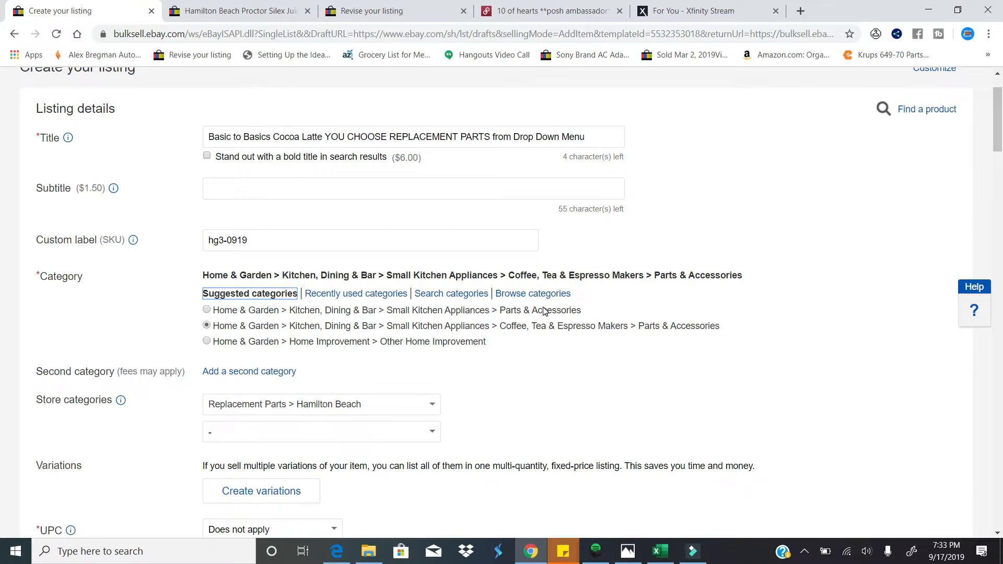
click(207, 310)
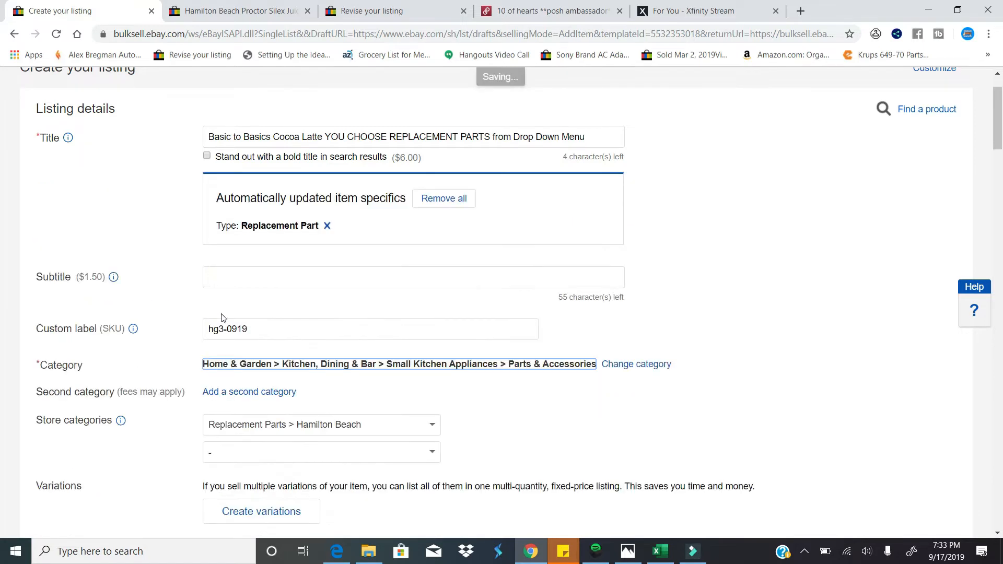
Set the store category to Replacement Parts > BACK TO BASICS, then select 'Basic to Basics Cocoa Latte' in the title.
scroll(348, 335, down, 3)
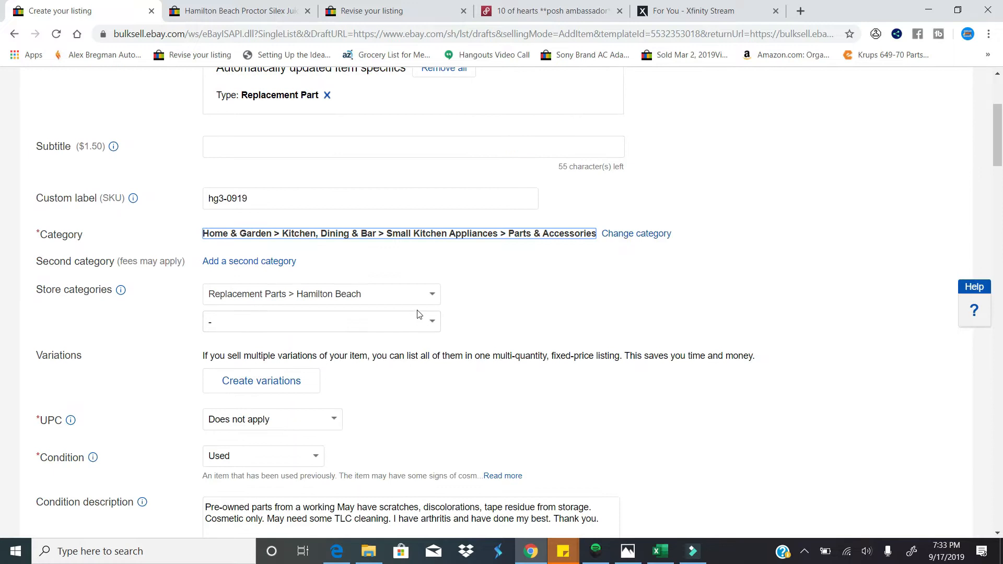
click(435, 297)
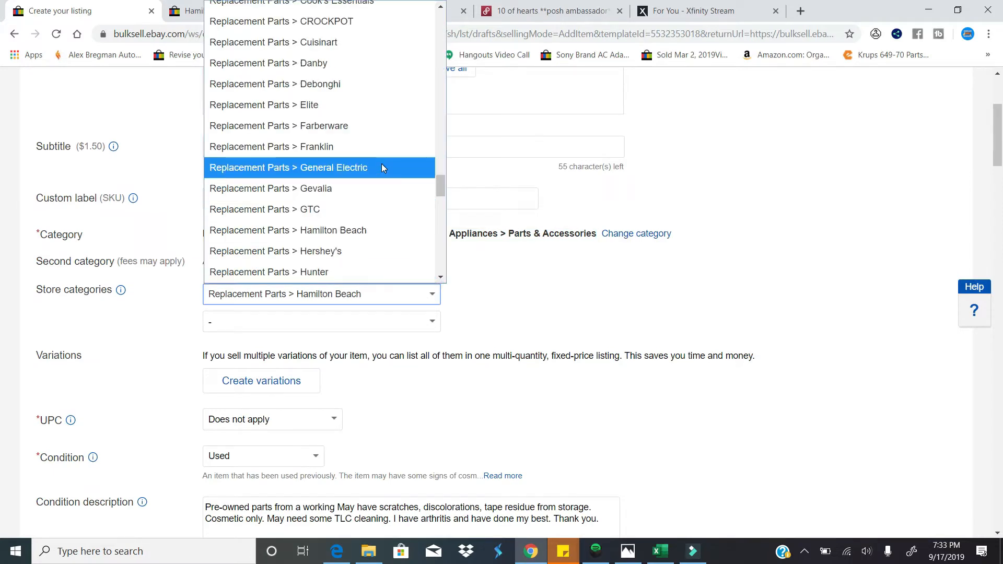
scroll(382, 164, up, 5)
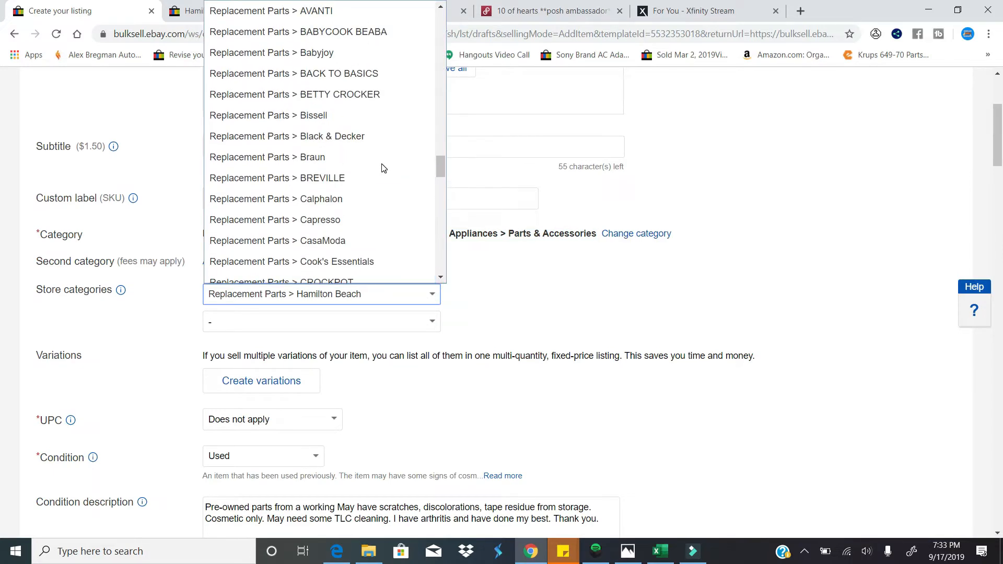
click(351, 70)
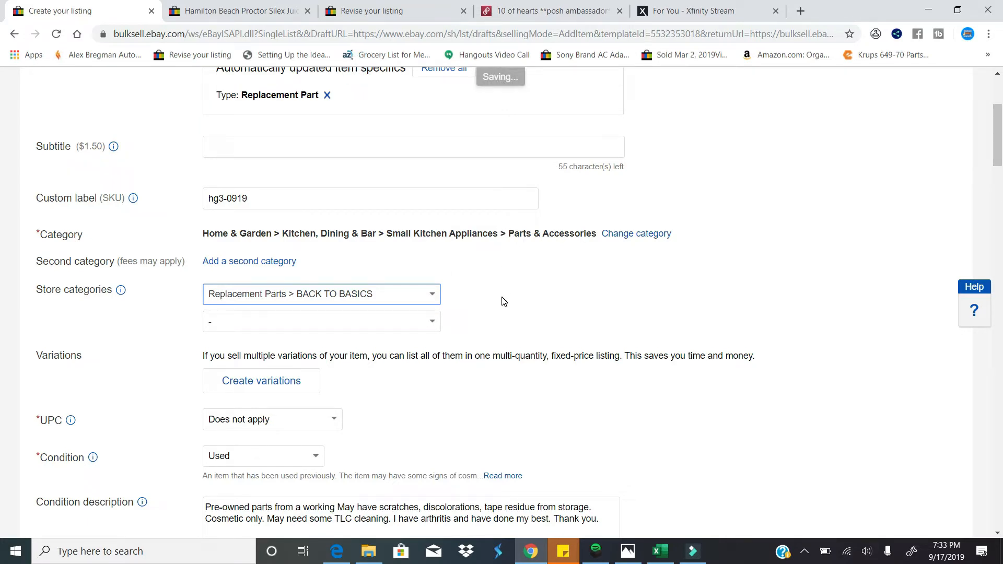
scroll(503, 300, up, 4)
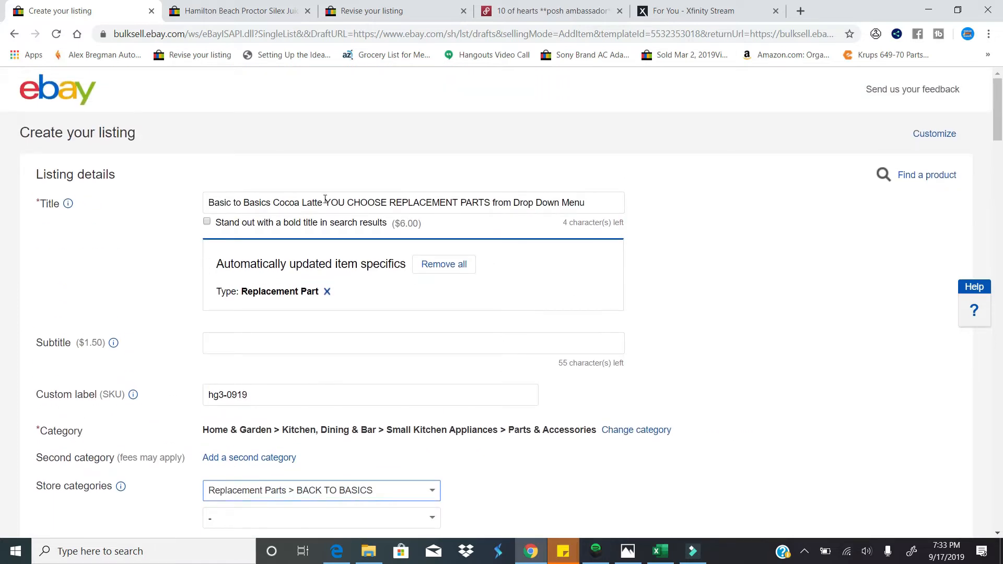
drag(323, 201, 149, 210)
key(ctrl+c)
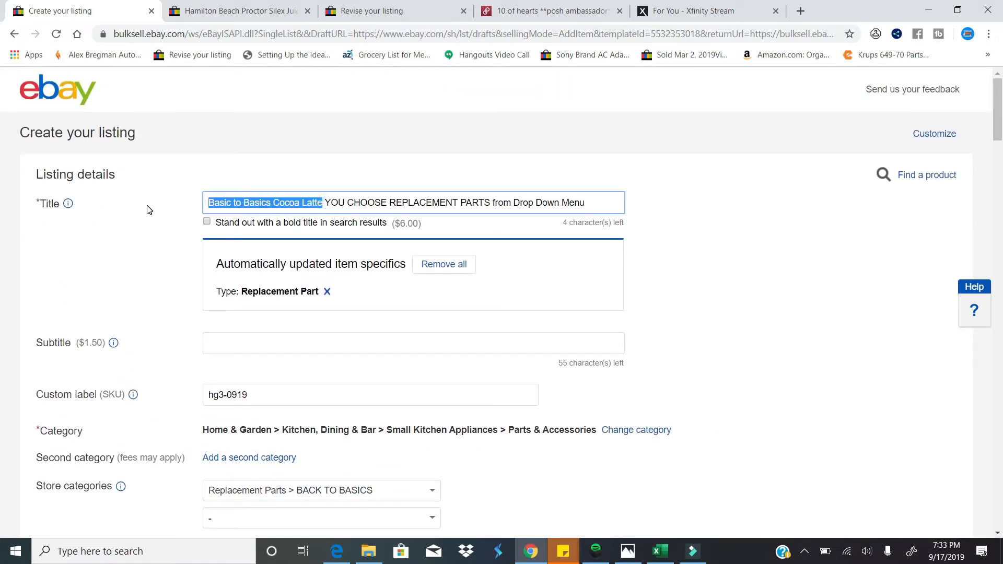
Paste 'Basic to Basics Cocoa Latte.' before 'May' in the condition description.
scroll(314, 331, down, 6)
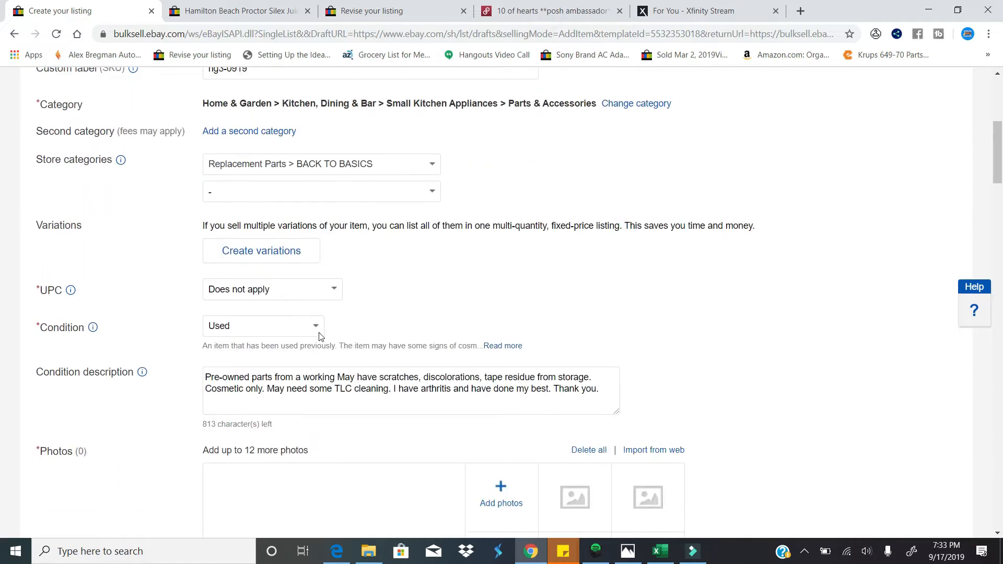
click(340, 376)
key(ctrl+v)
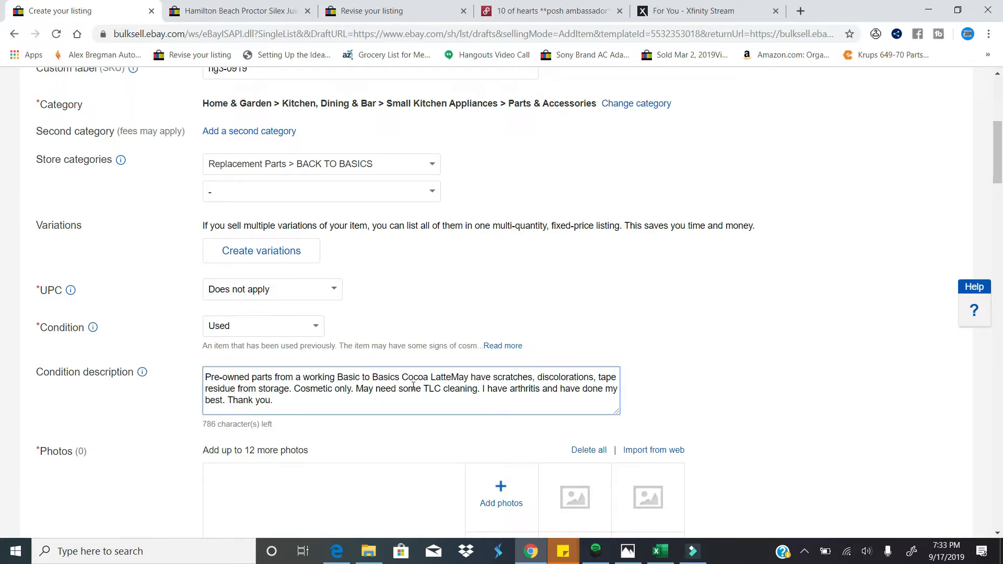
text(.)
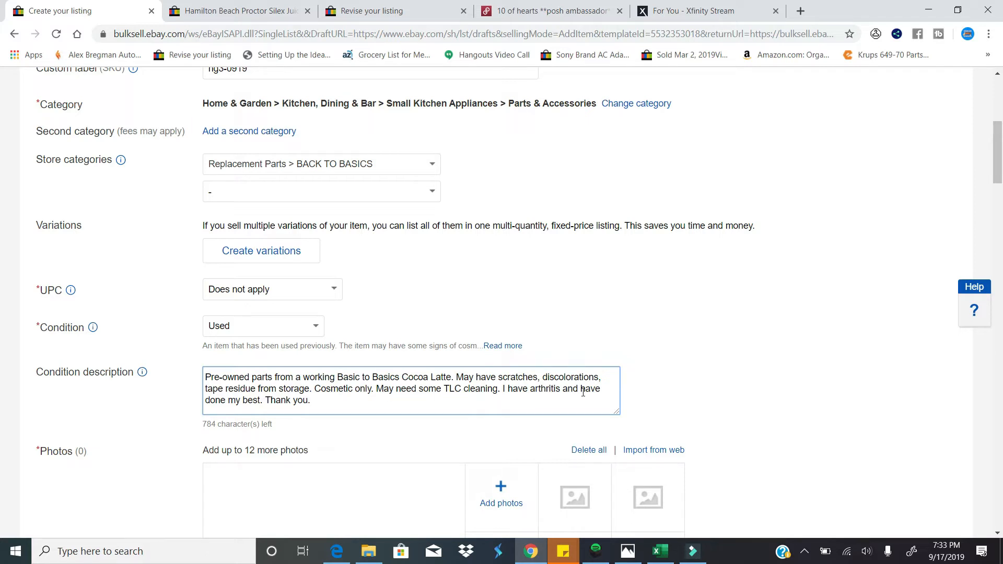
scroll(583, 392, down, 14)
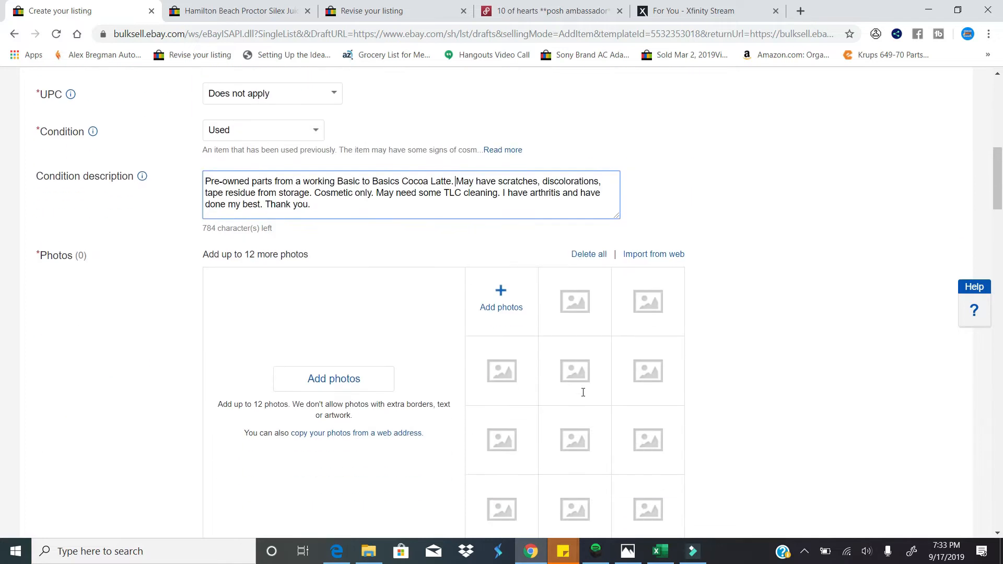
scroll(518, 393, down, 8)
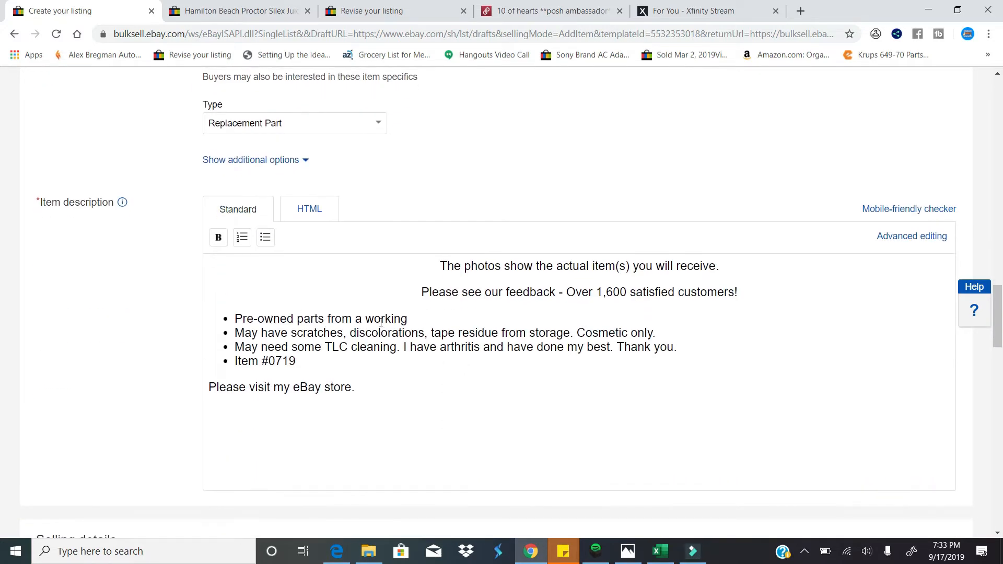
Insert the Basic to Basics Cocoa Latte name after 'working' in the first description bullet.
click(407, 318)
key(ctrl+v)
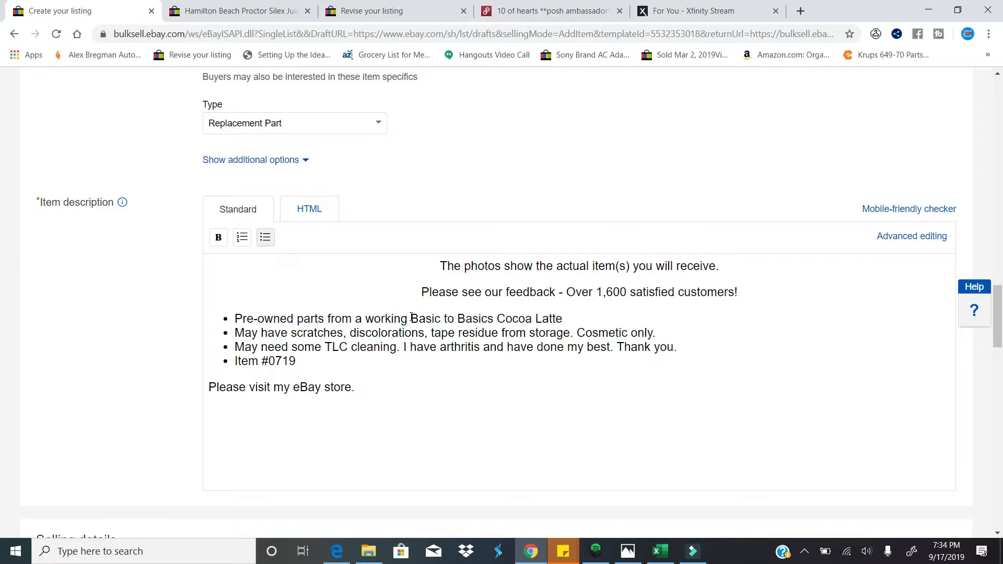
text(')
text(.)
Change the item number to HG3-09-19 and the customer count from 1,600 to 1,700.
drag(297, 361, 273, 355)
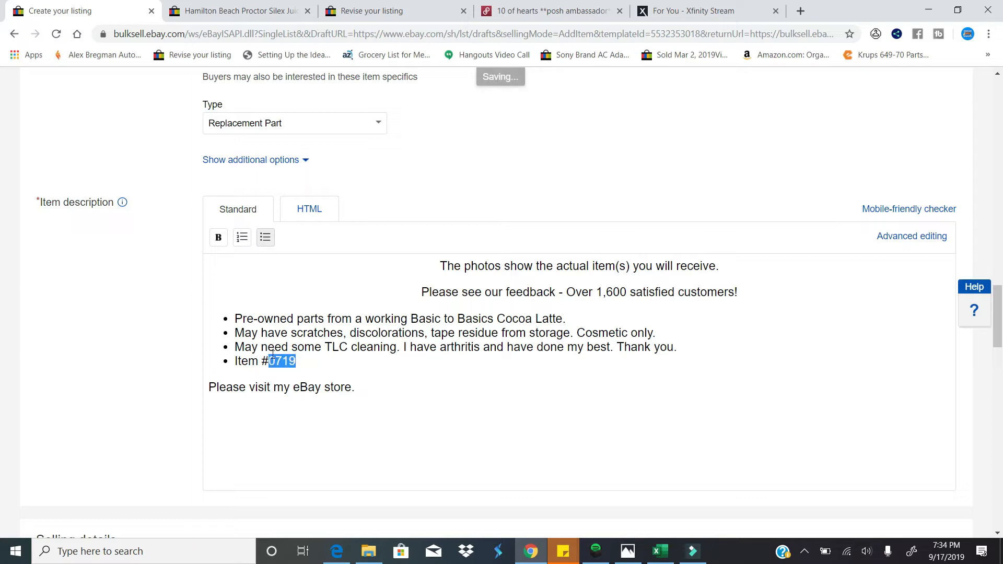
text(HG3-)
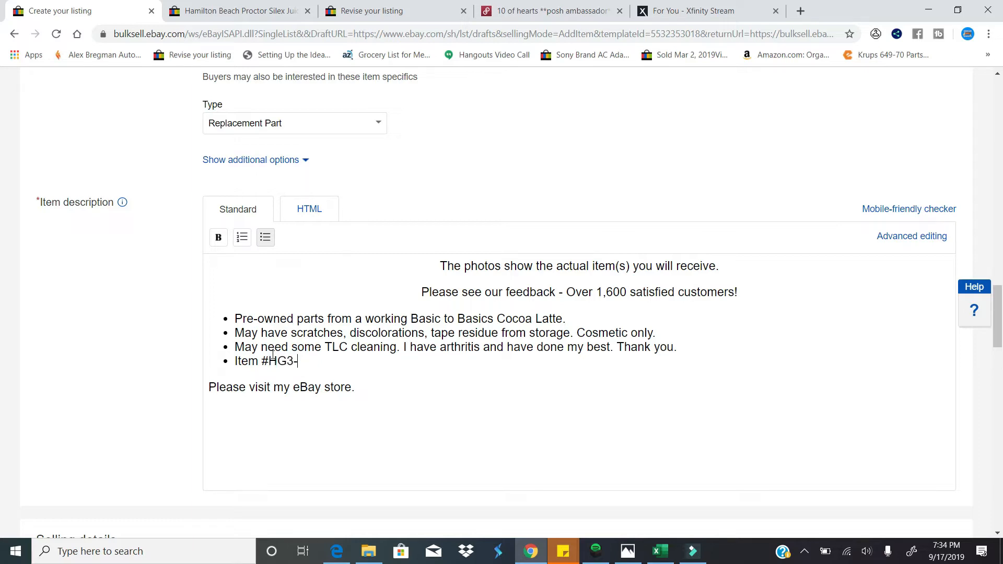
text(09-19)
click(615, 291)
key(BackSpace)
text(7)
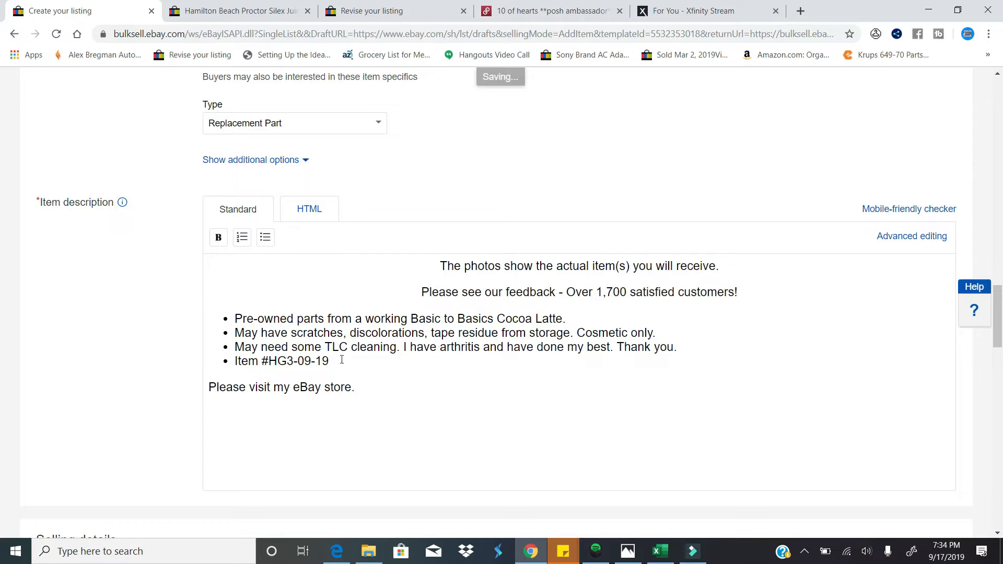
scroll(340, 360, up, 13)
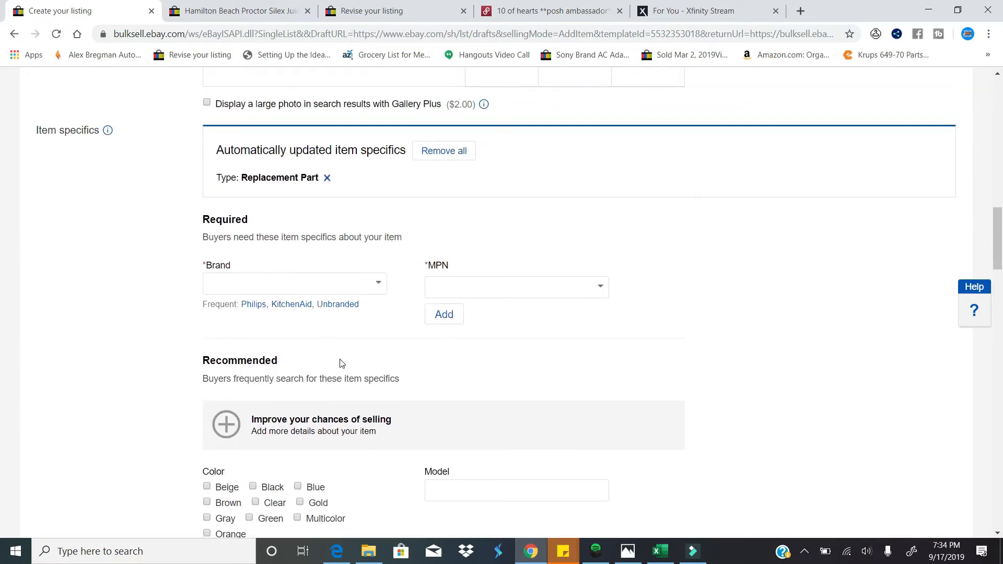
Set the Brand item specific to Back to Basics.
scroll(341, 360, down, 3)
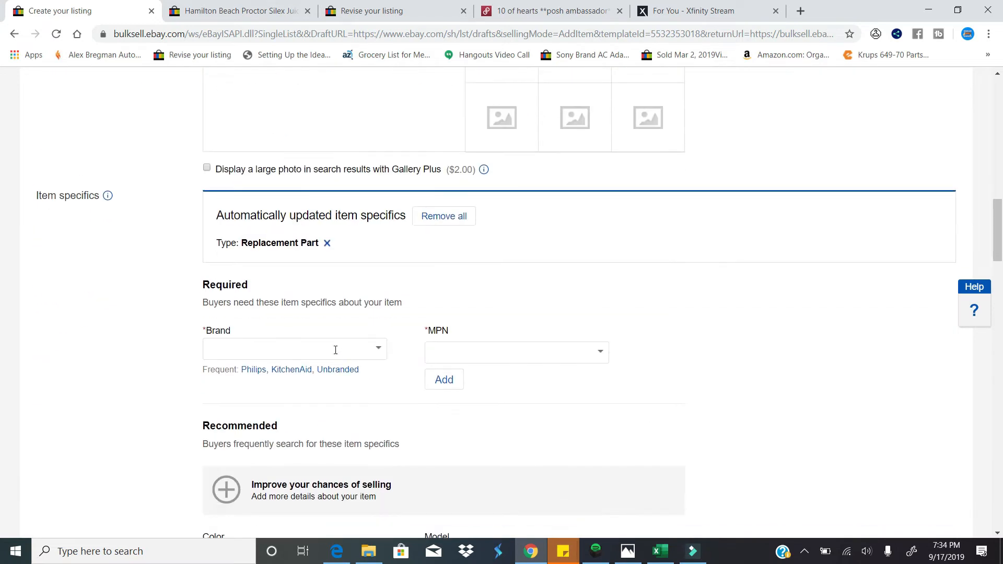
click(287, 350)
text(Back to)
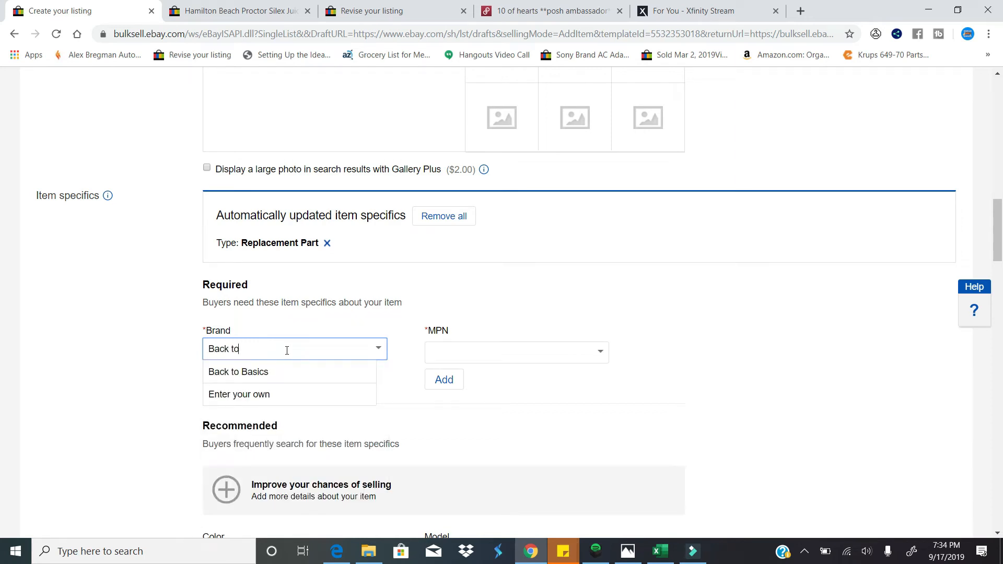
click(269, 372)
Set the MPN item specific to N/A.
click(601, 352)
text(n)
click(518, 381)
scroll(380, 356, down, 3)
scroll(308, 342, down, 5)
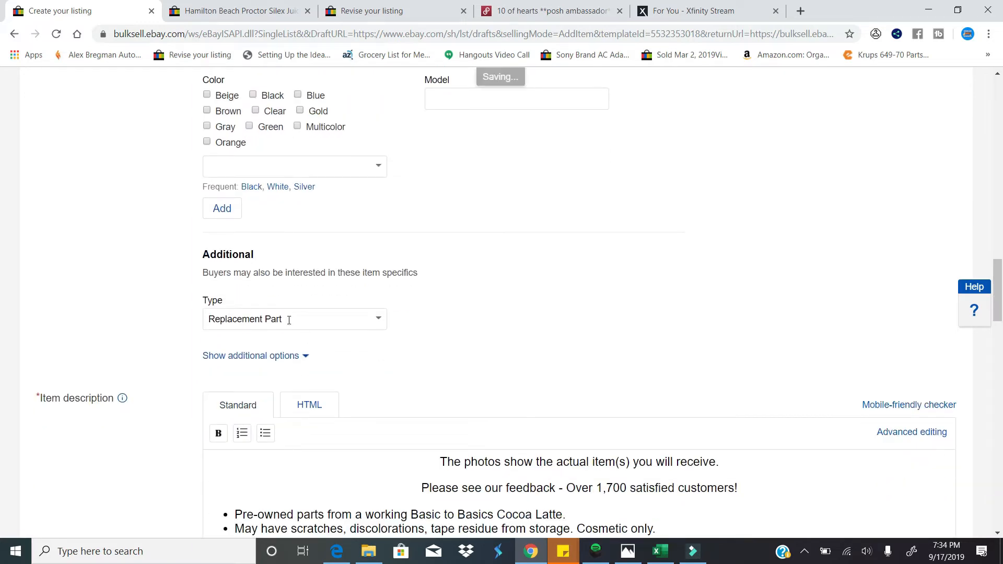
Enter N/A as the Model item specific.
scroll(418, 330, up, 1)
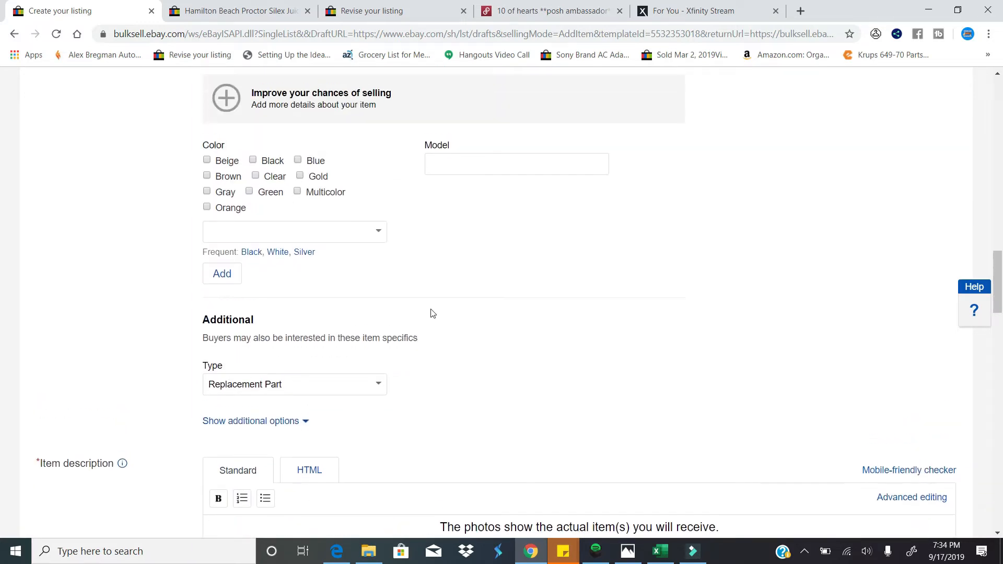
click(477, 167)
text(N/A)
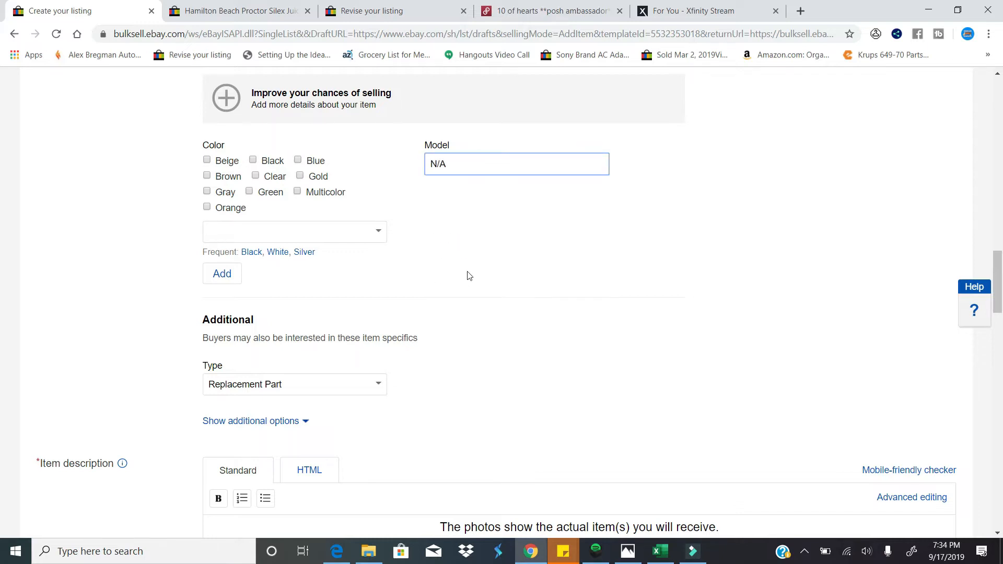
scroll(466, 276, down, 11)
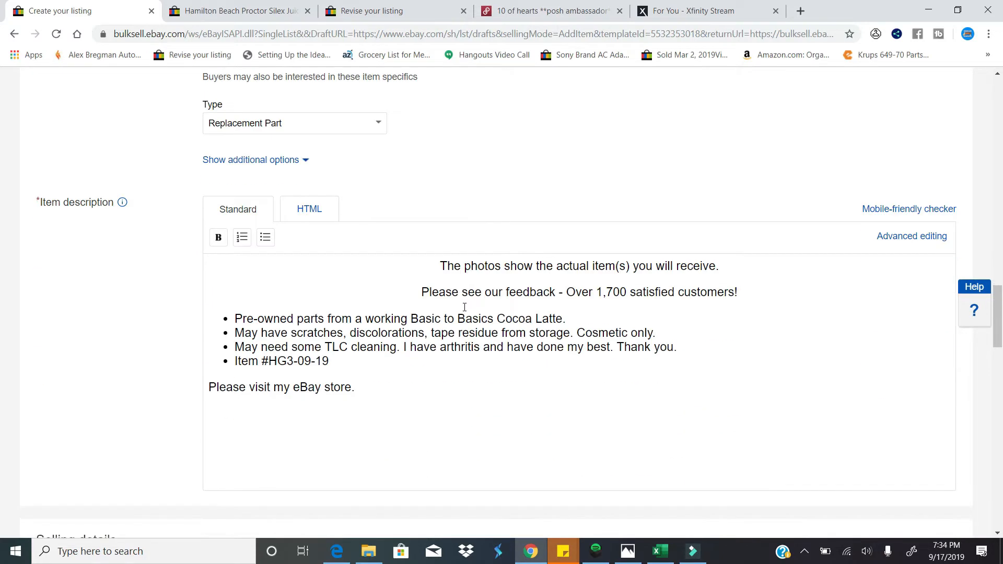
scroll(403, 325, down, 6)
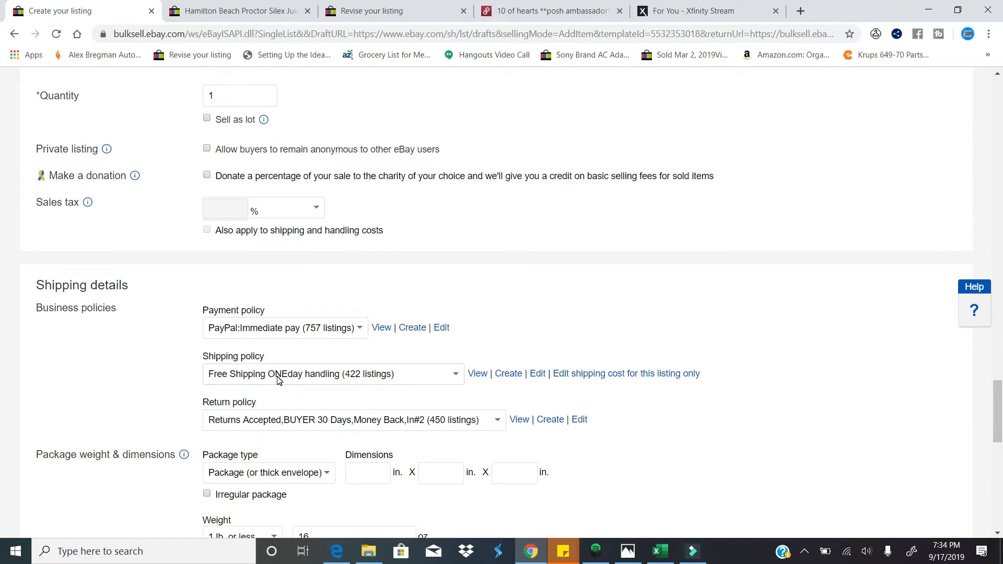
Set the return policy to FREE RETURNS.
click(289, 420)
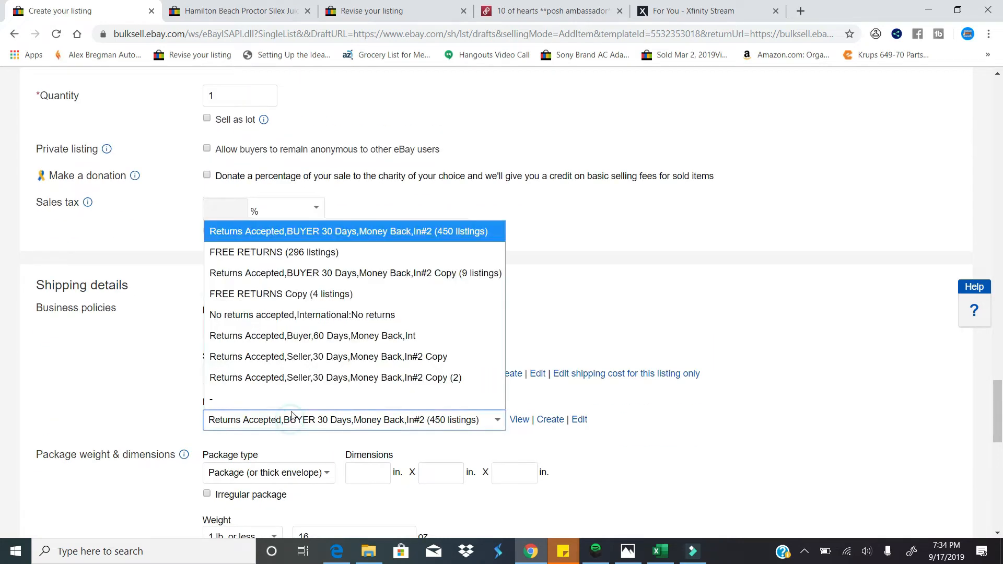
click(296, 252)
scroll(276, 334, down, 5)
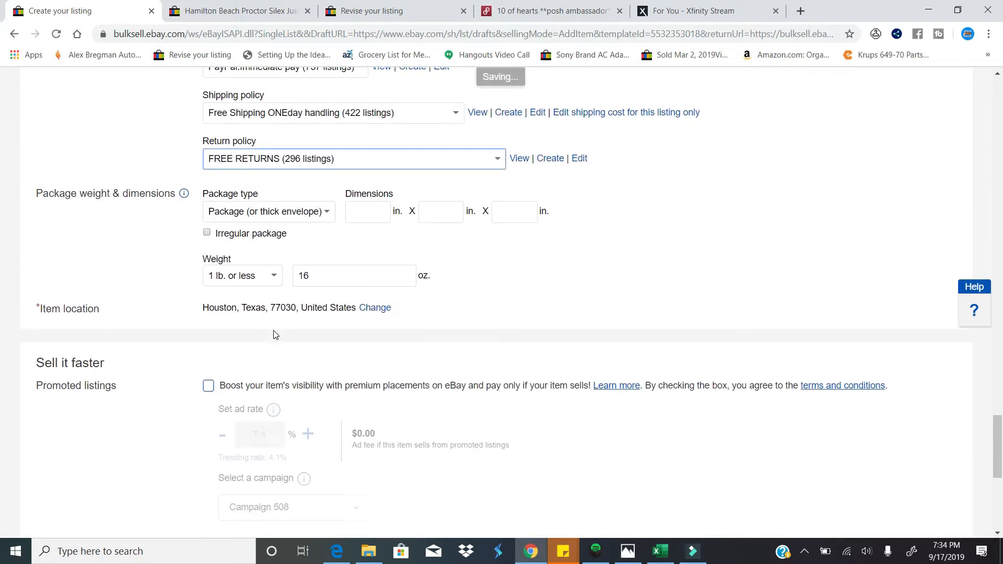
scroll(276, 335, down, 2)
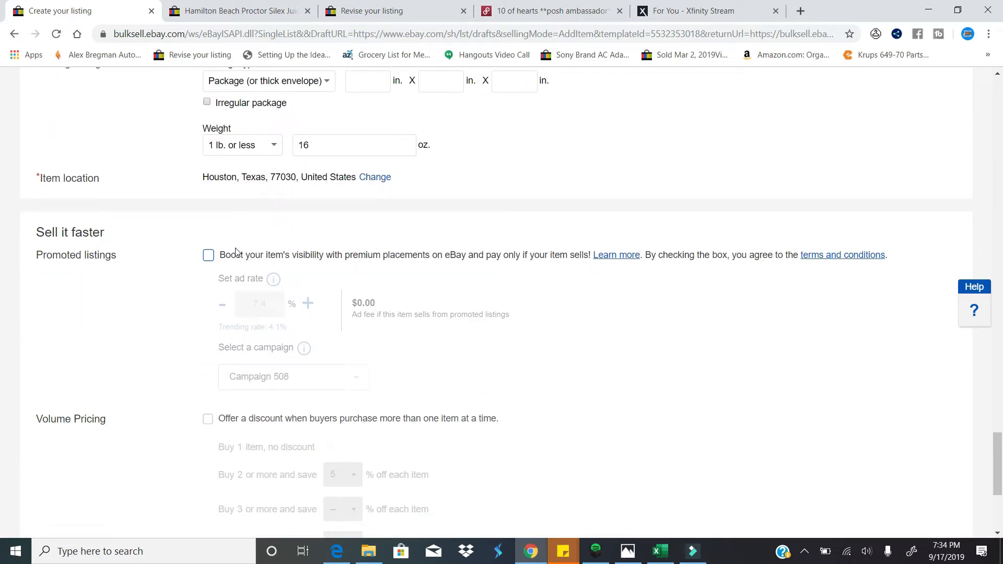
Turn on promoted listings for the item.
click(208, 256)
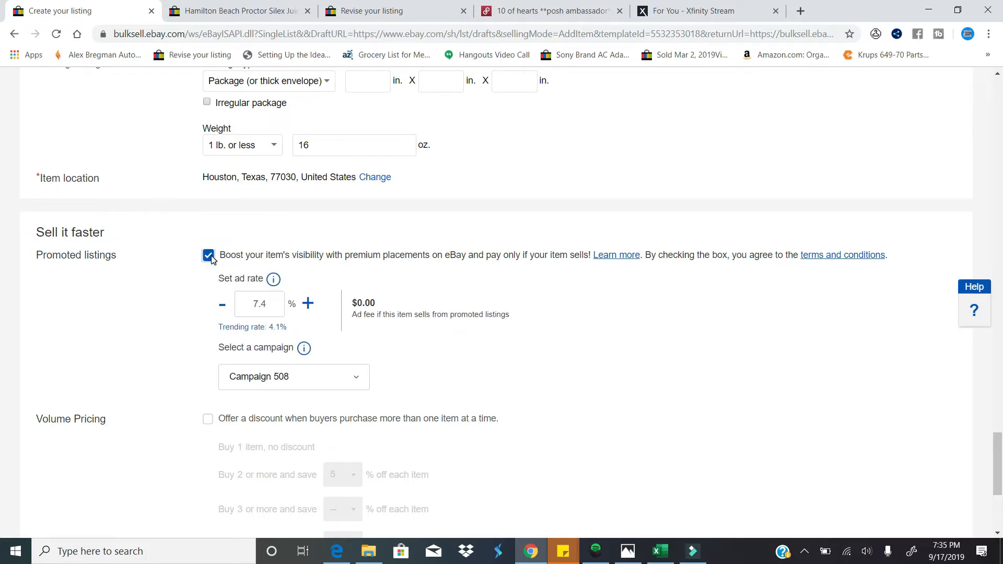
scroll(324, 256, up, 15)
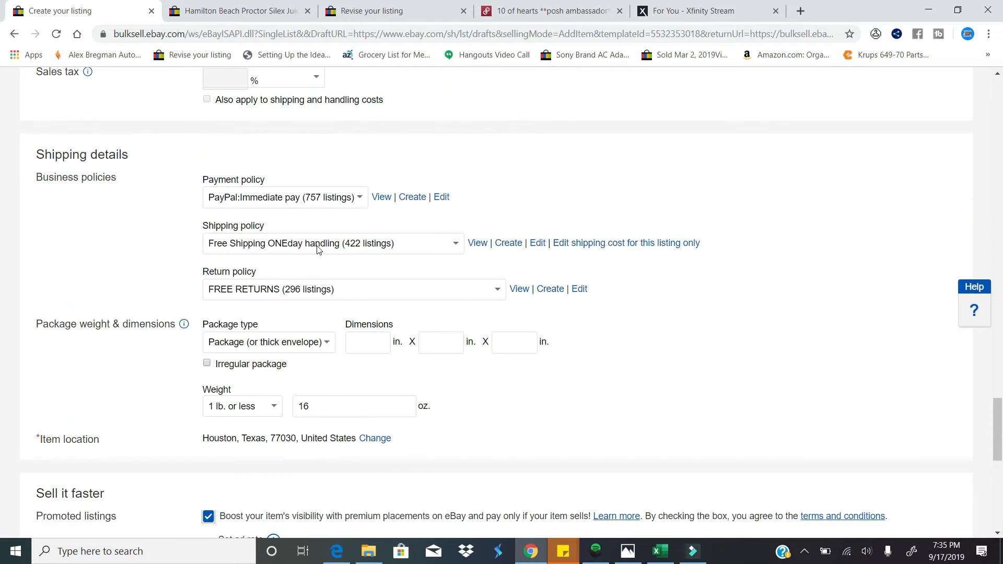
scroll(340, 260, up, 15)
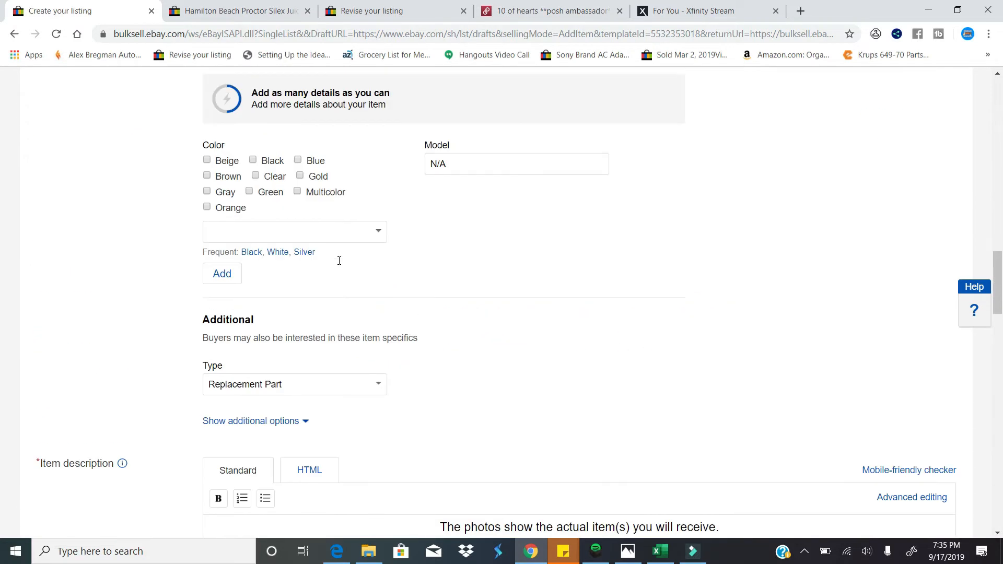
scroll(339, 268, up, 10)
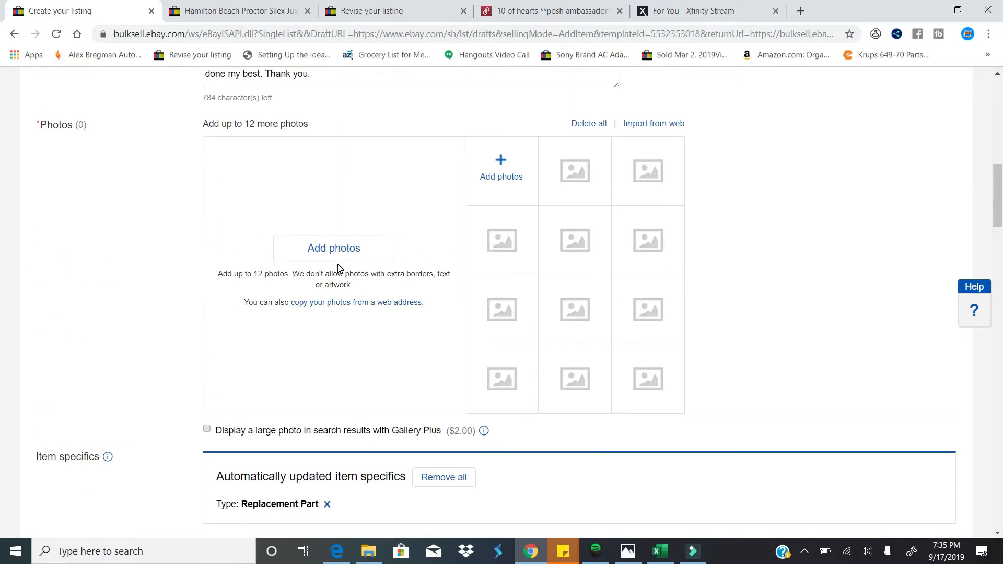
scroll(339, 268, up, 2)
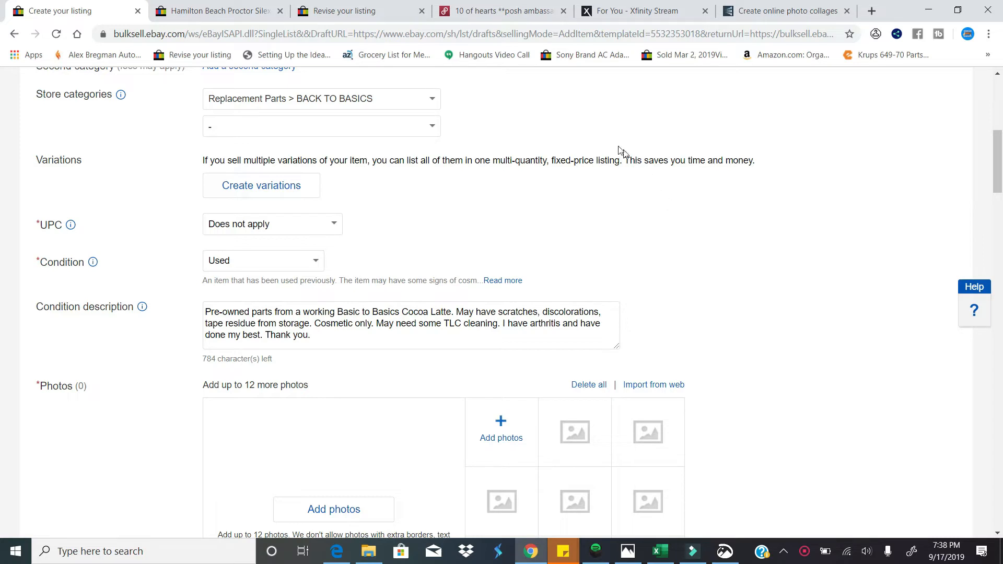
click(260, 189)
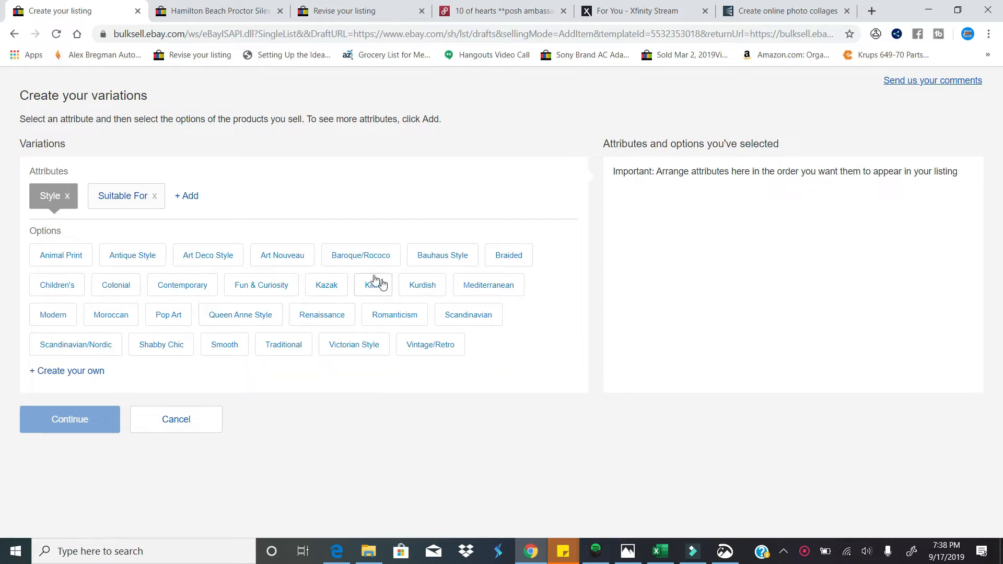
Remove the Style and Suitable For attributes and save a custom REPLACEMENT PARTS attribute.
click(69, 200)
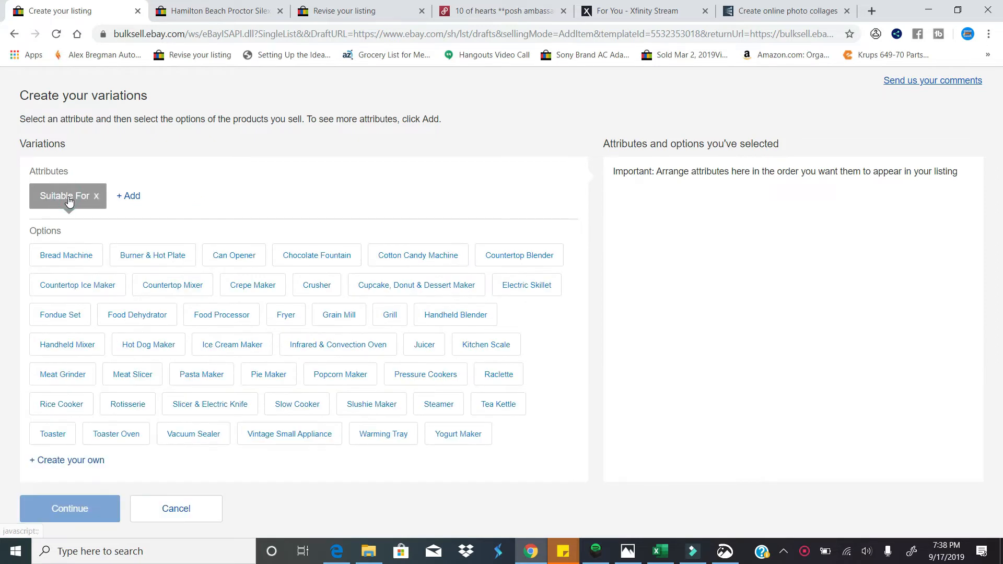
click(96, 197)
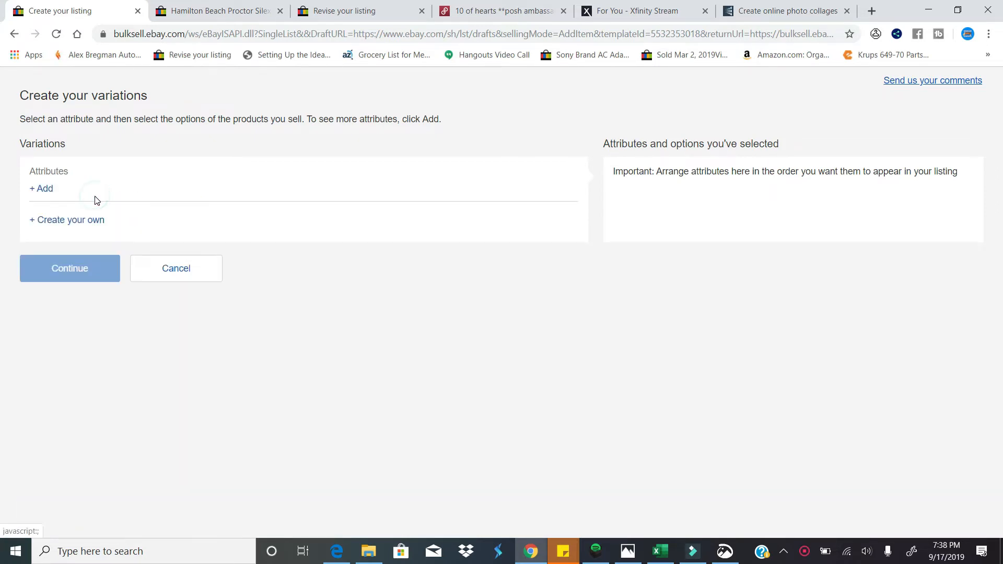
click(50, 189)
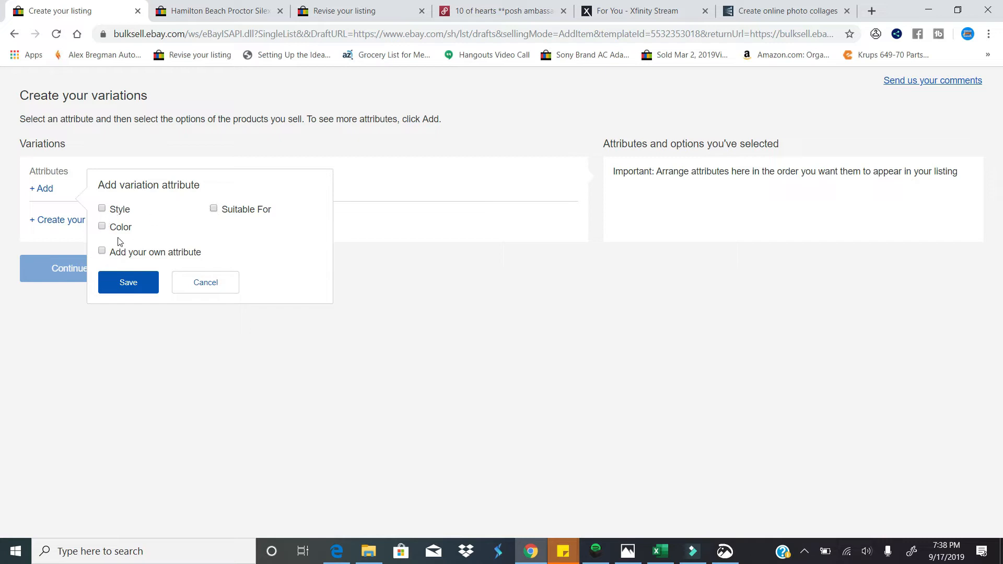
click(102, 252)
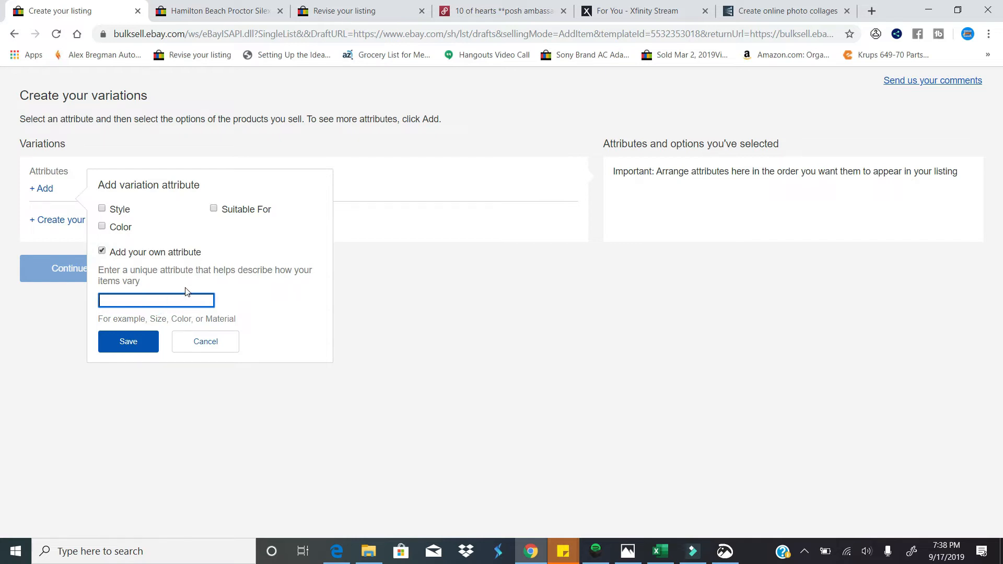
text(REPLACEMENT PARTS)
click(131, 347)
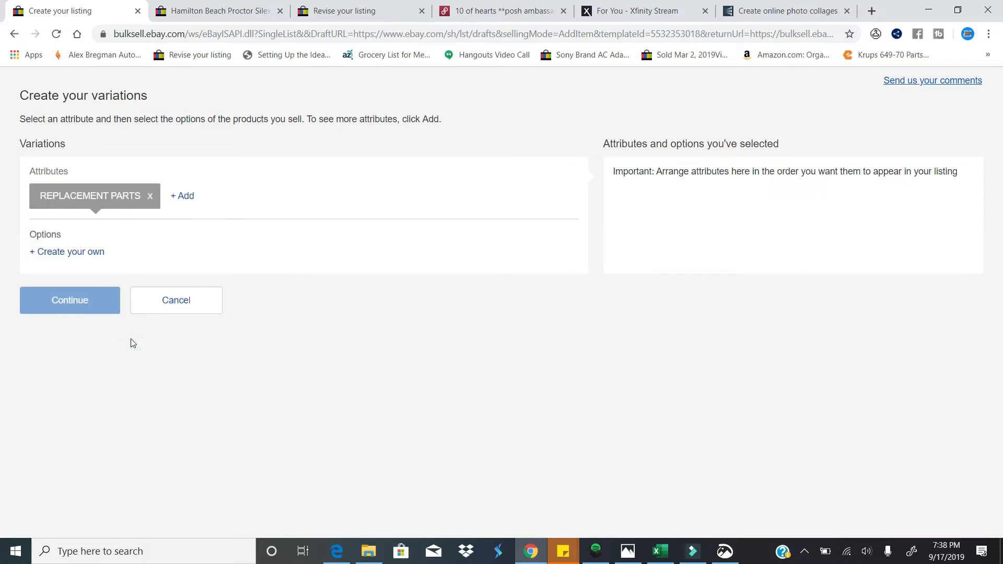
Add BASE/MOTOR (WORKS) as the first custom REPLACEMENT PARTS option.
click(91, 255)
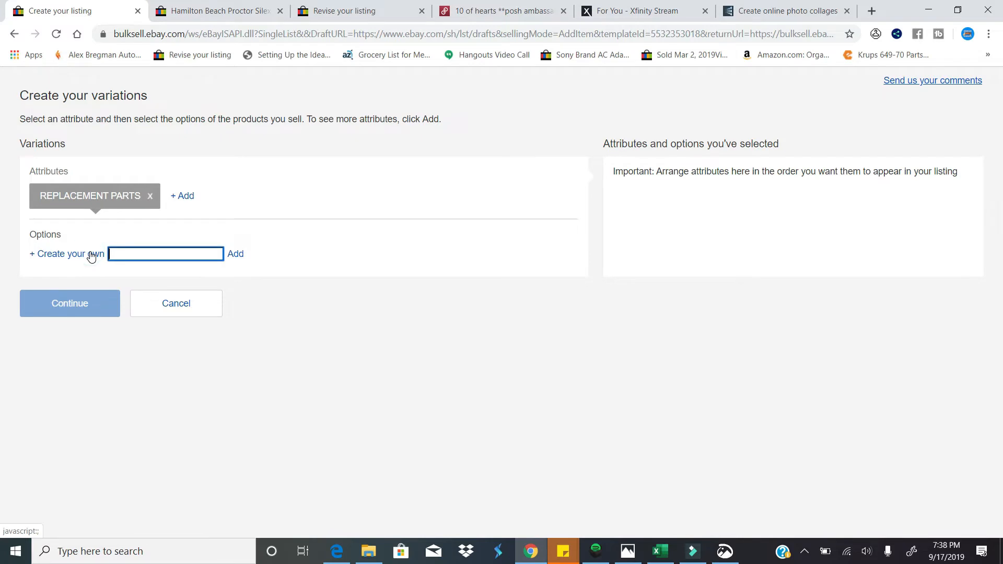
click(132, 253)
text(BASE)
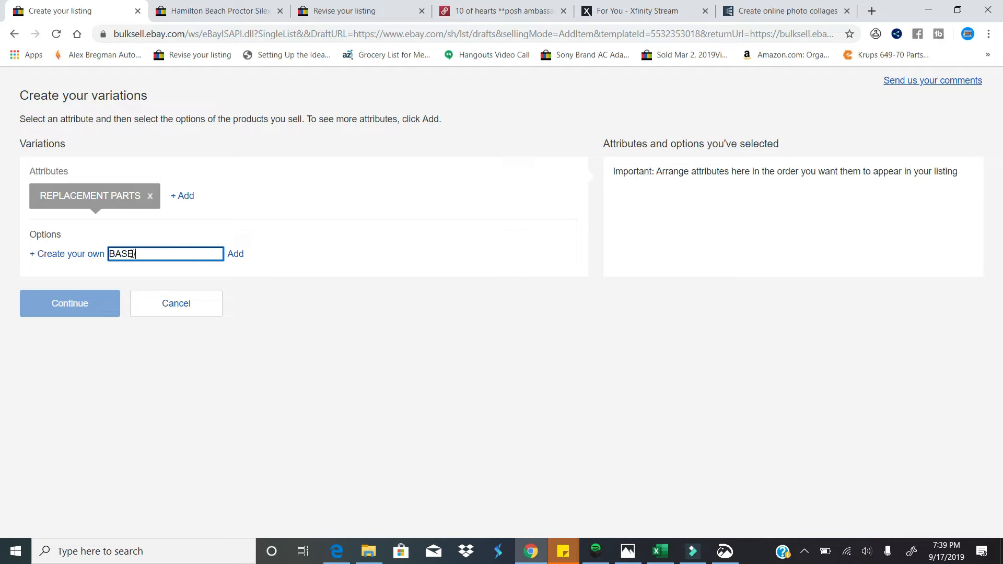
text(/MOTOR (WORKS)
click(235, 253)
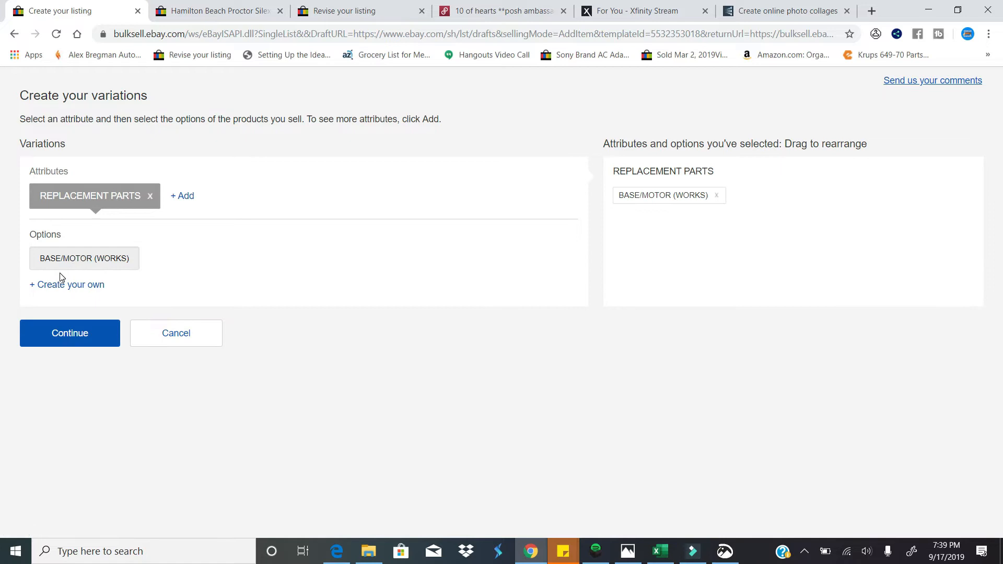
Add JAR LID ONLY and JAR ONLY (NO LID) as the remaining options.
click(55, 286)
click(141, 282)
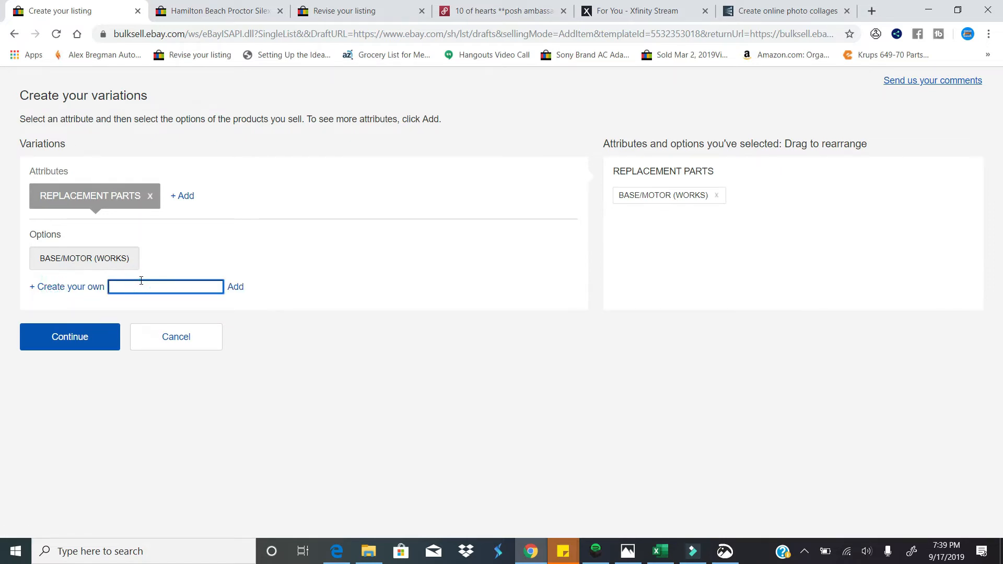
text(JAR LID ONLY)
click(234, 286)
click(58, 287)
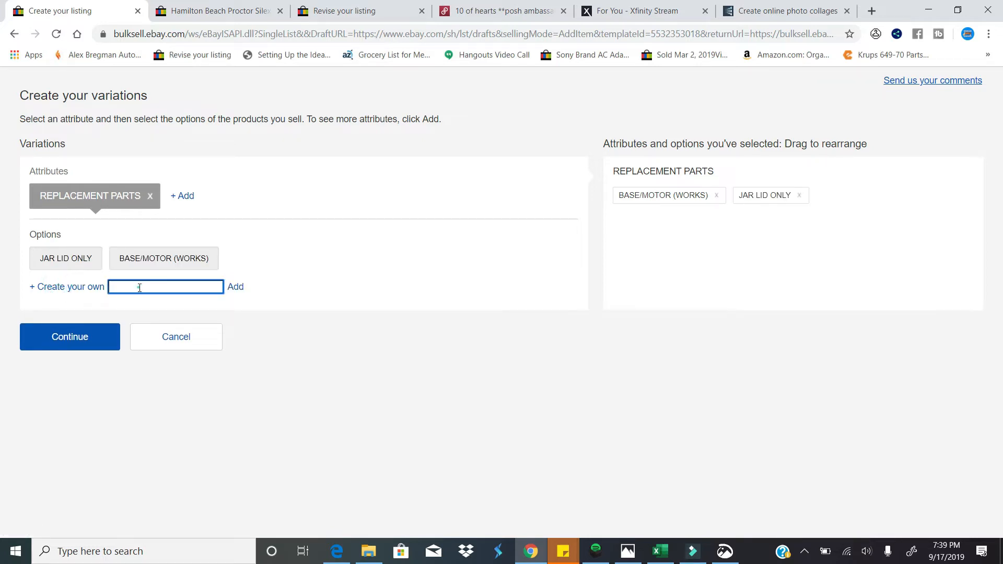
text(JAR ONLY (NO LID)
click(238, 287)
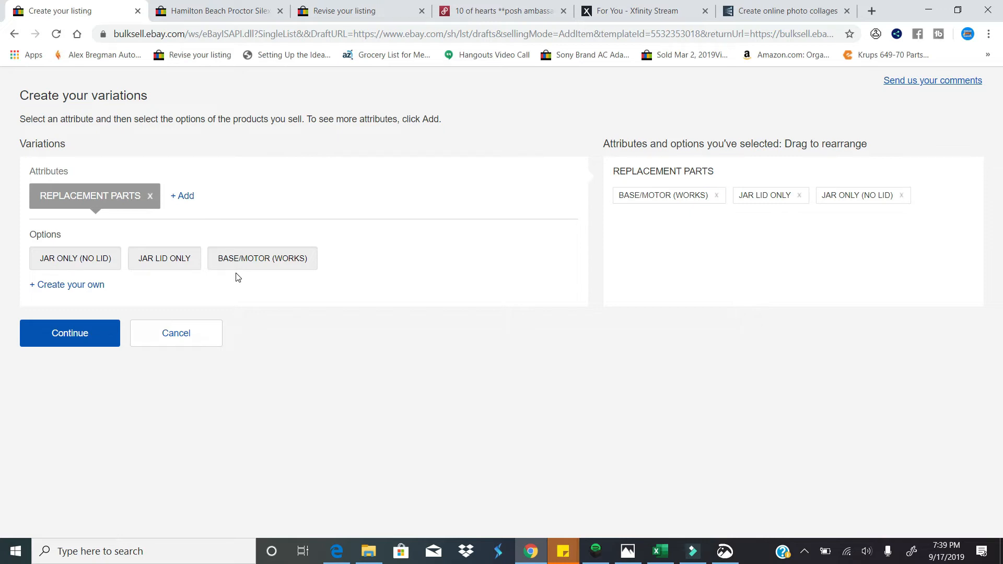
Confirm the three variations and upload the COLLAGE image as the main photo.
click(79, 334)
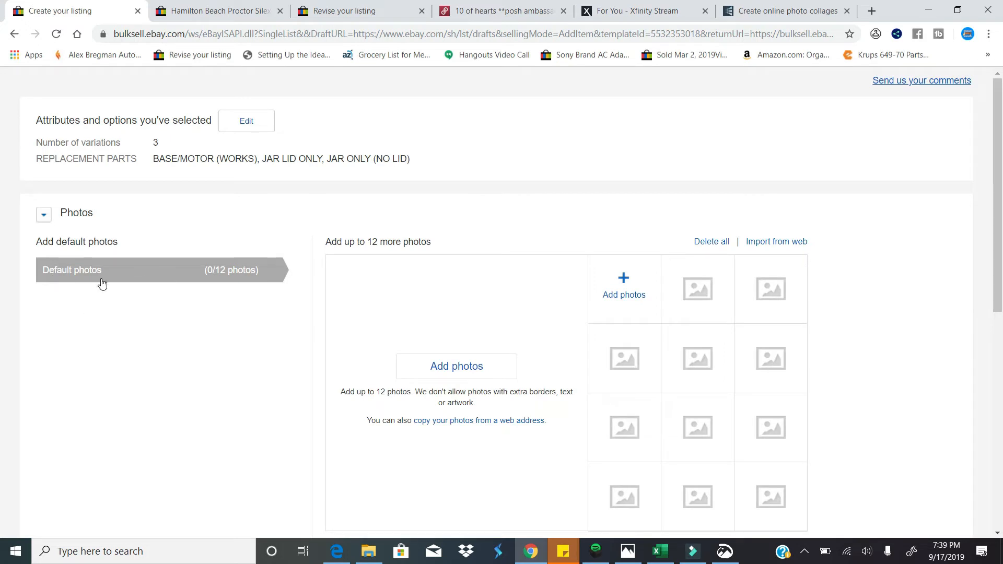
click(626, 281)
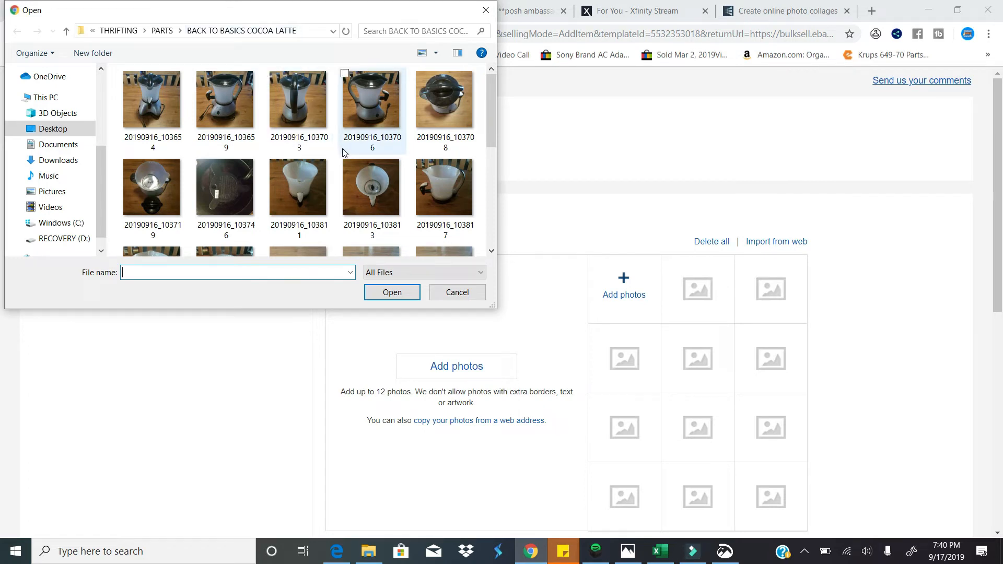
scroll(344, 152, down, 5)
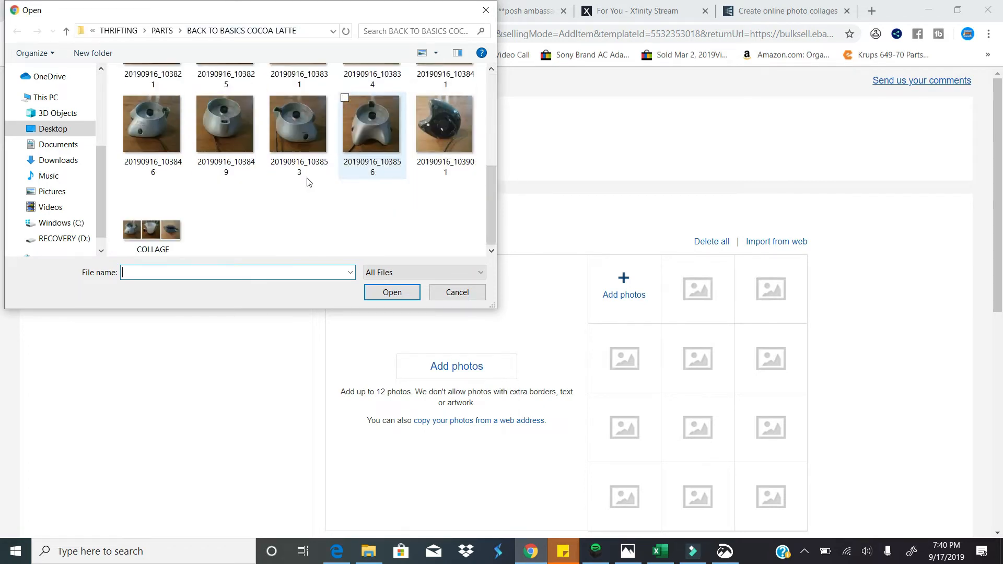
double_click(167, 231)
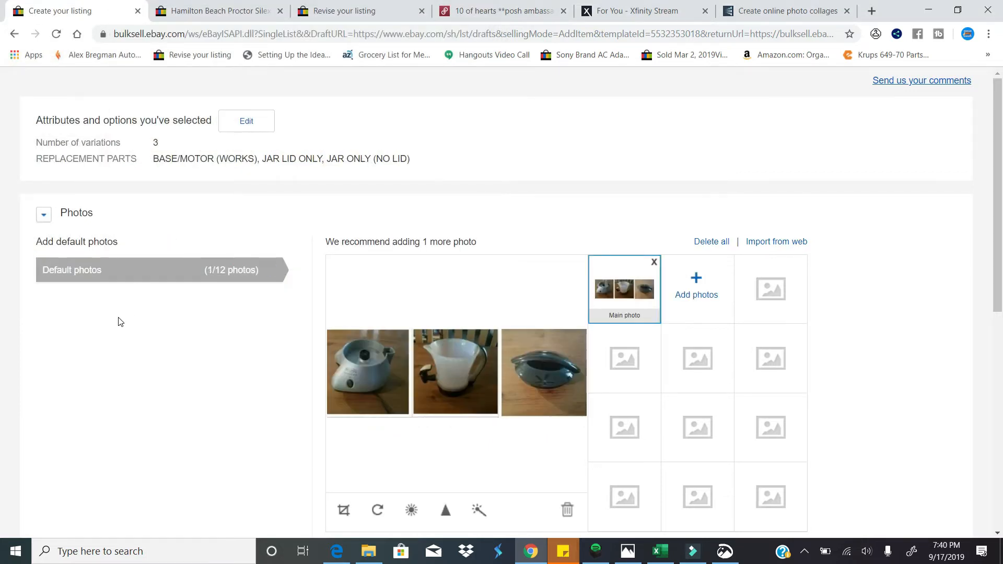
scroll(120, 321, down, 4)
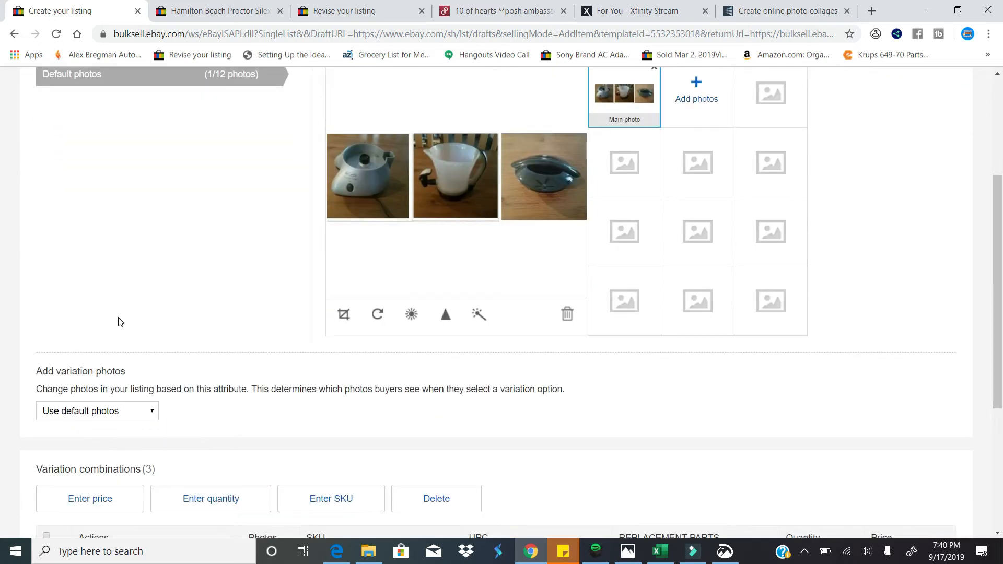
Base variation photos on REPLACEMENT PARTS and upload five base/motor photos to BASE/MOTOR (WORKS).
click(153, 413)
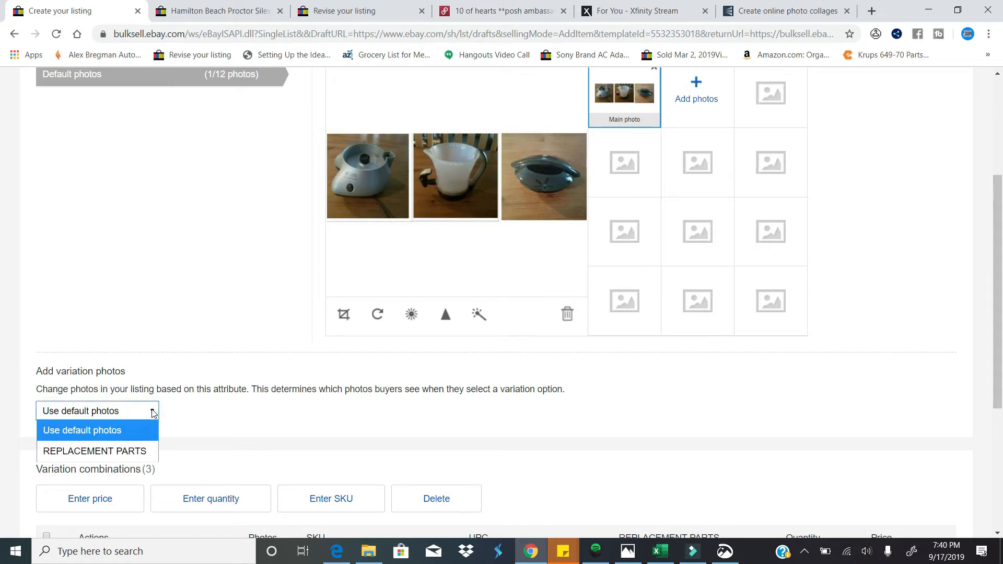
click(142, 453)
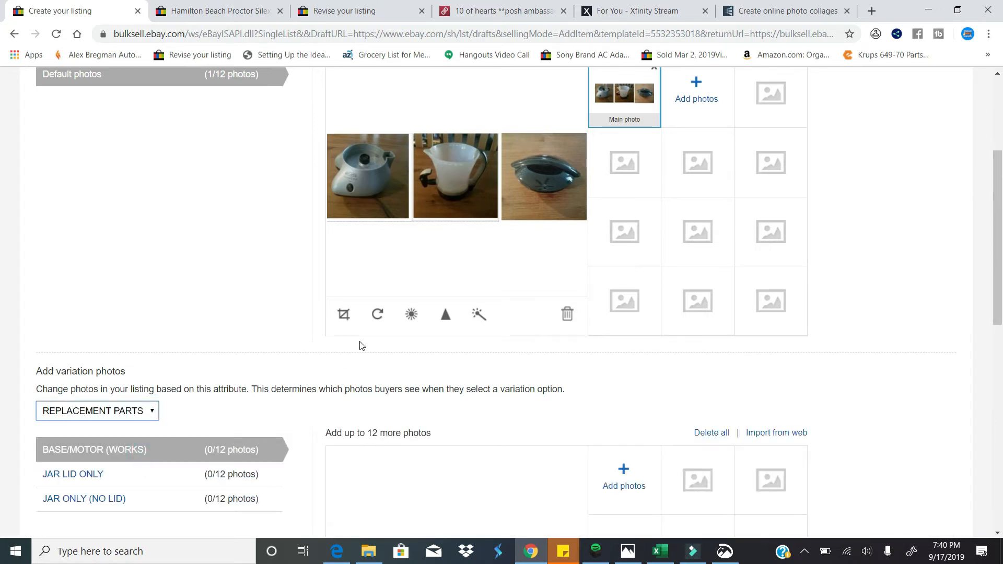
scroll(360, 346, down, 3)
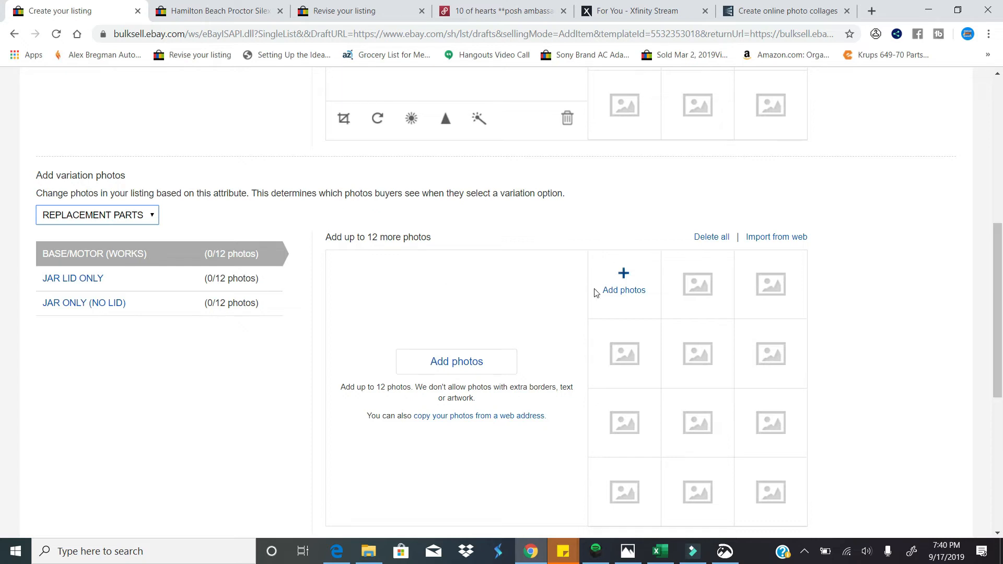
click(627, 276)
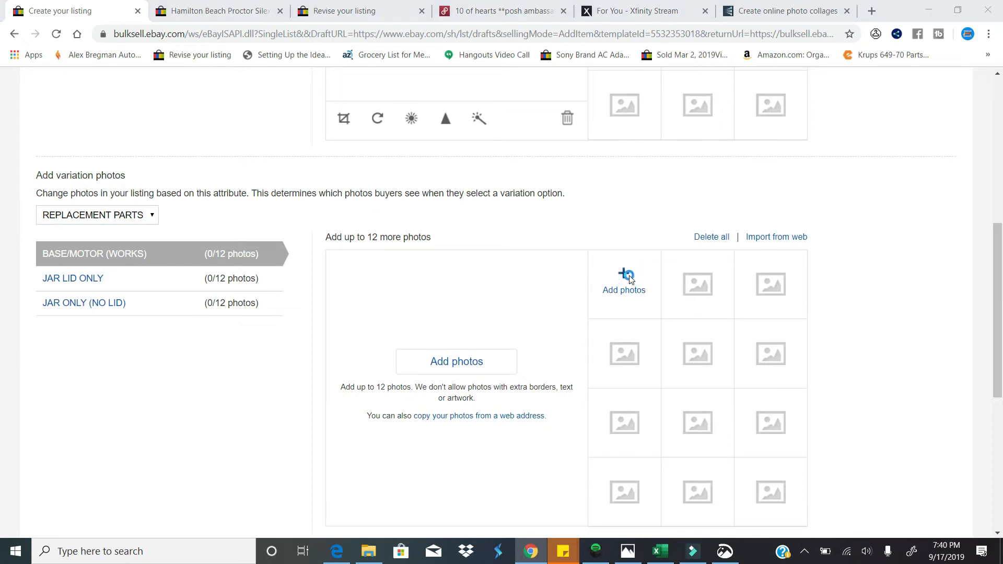
scroll(426, 173, down, 3)
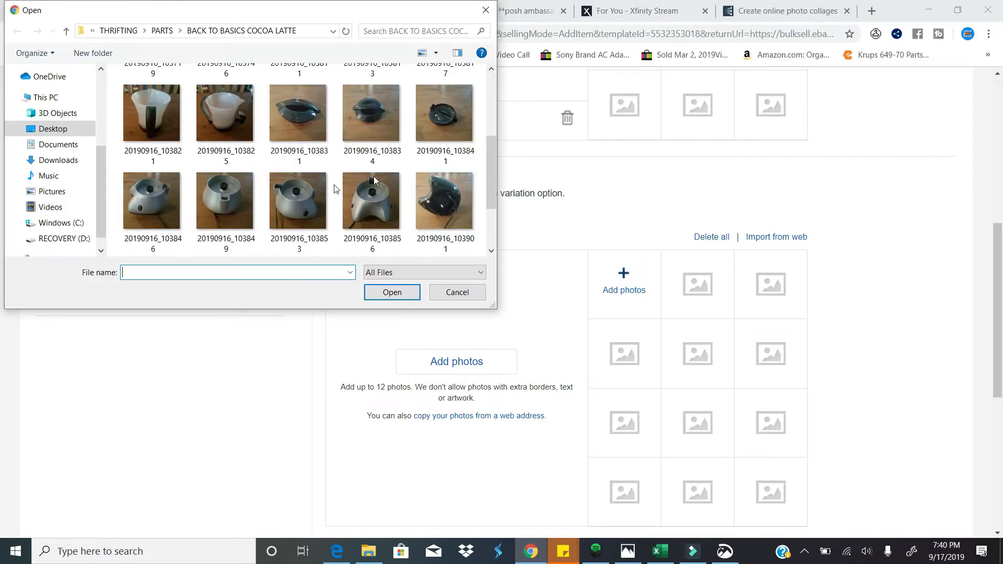
click(156, 202)
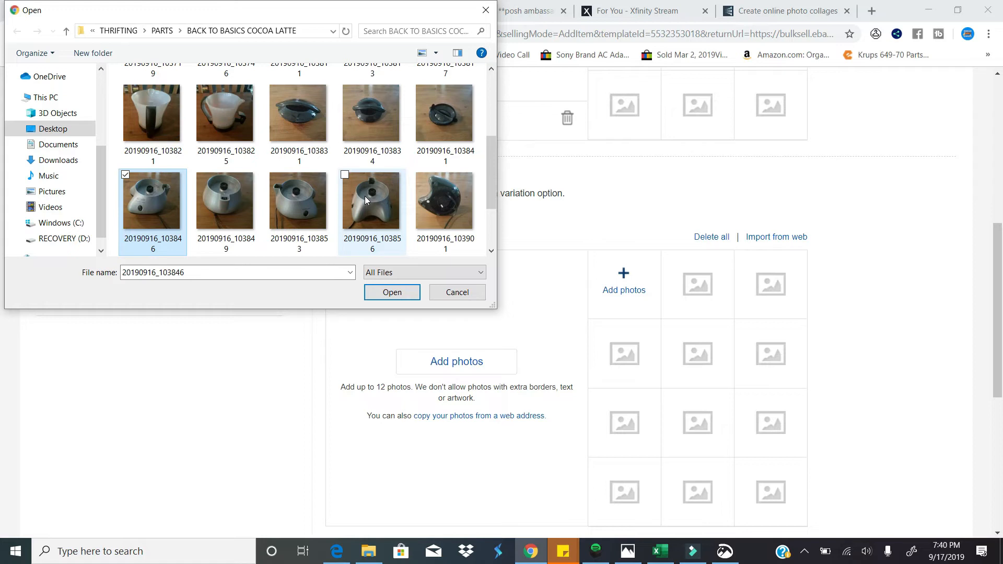
shift+click(441, 201)
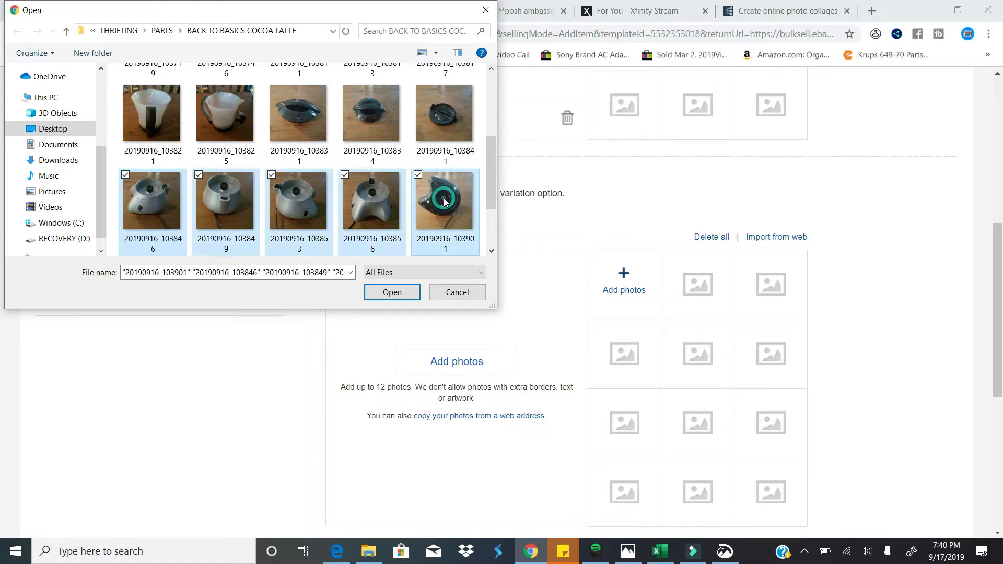
click(392, 293)
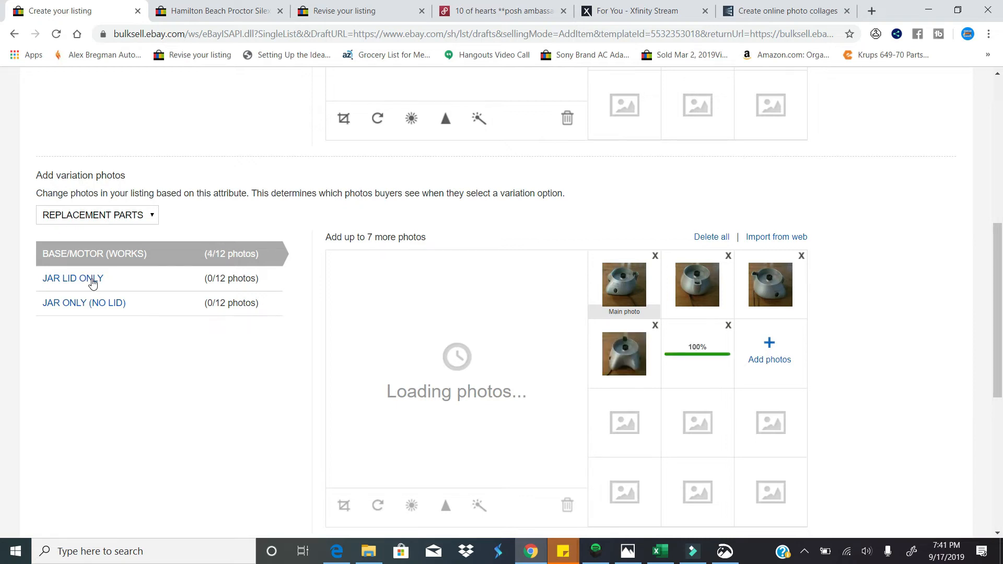
Preview all five base/motor photos, then move on to the JAR LID ONLY variation's photos.
click(614, 295)
mouse_move(567, 370)
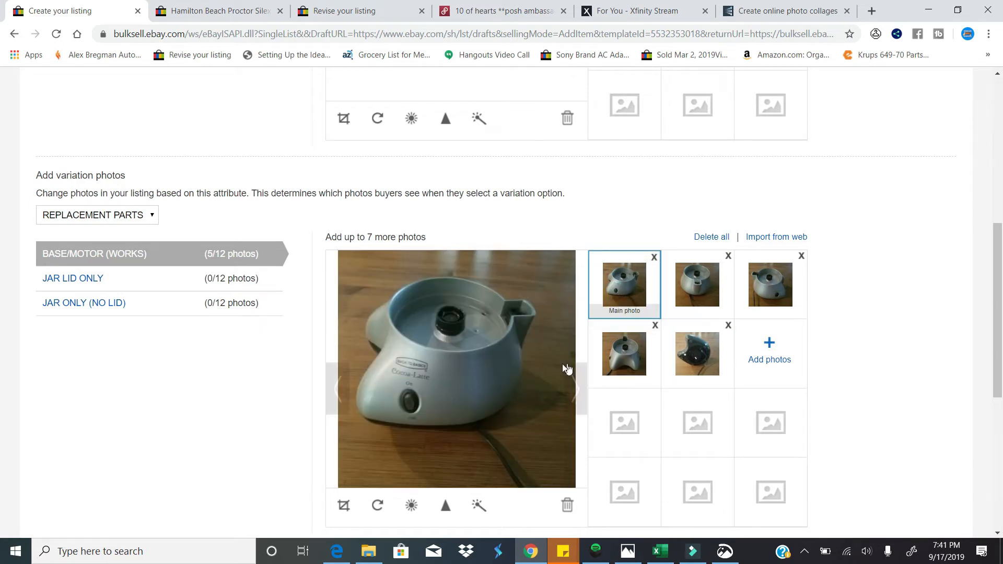
click(576, 389)
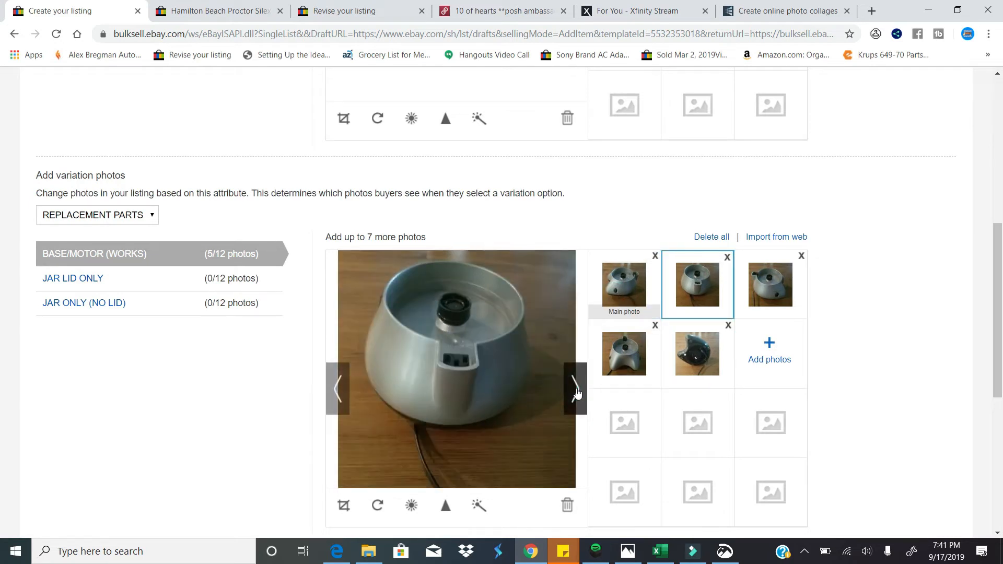
click(577, 393)
click(577, 393)
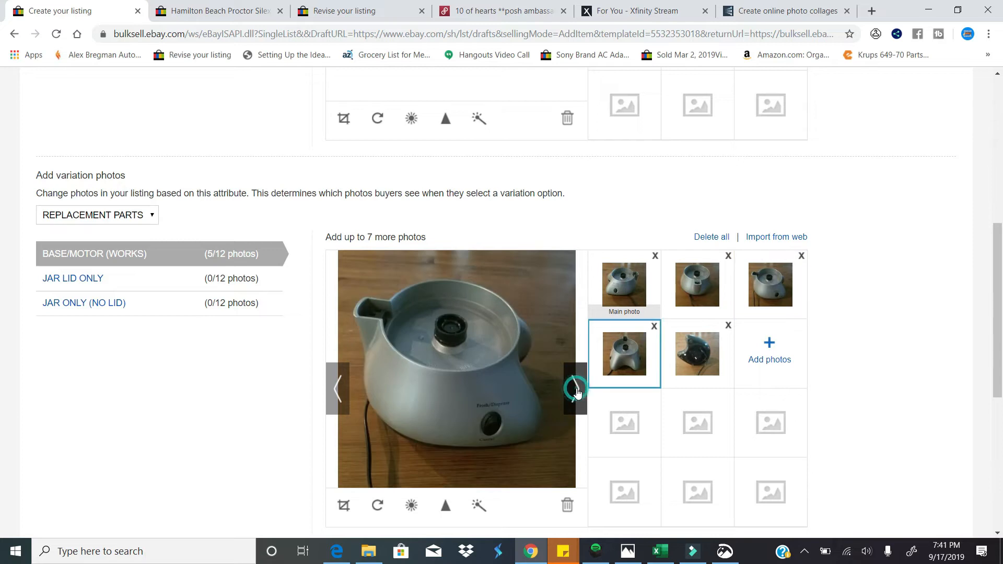
click(577, 393)
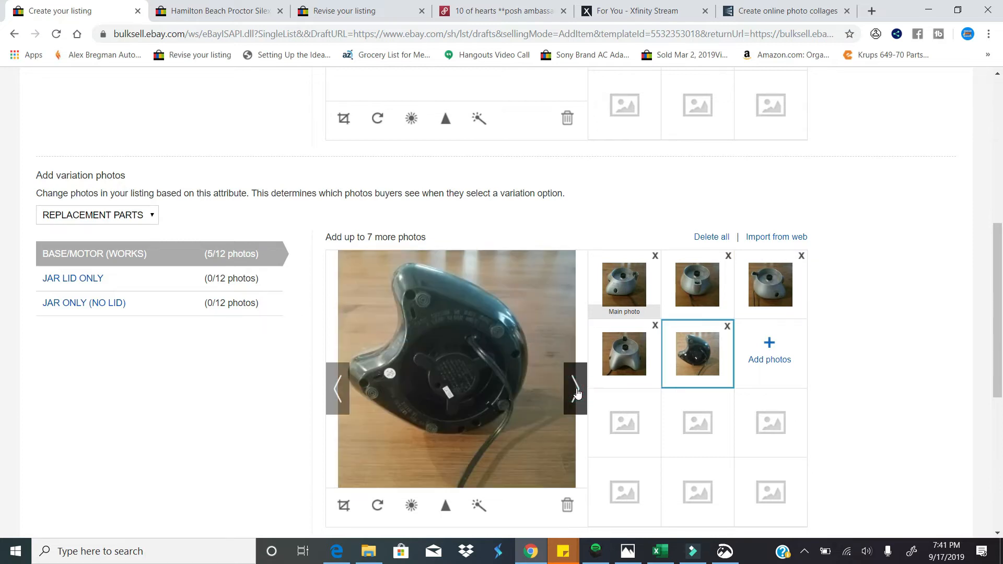
click(632, 291)
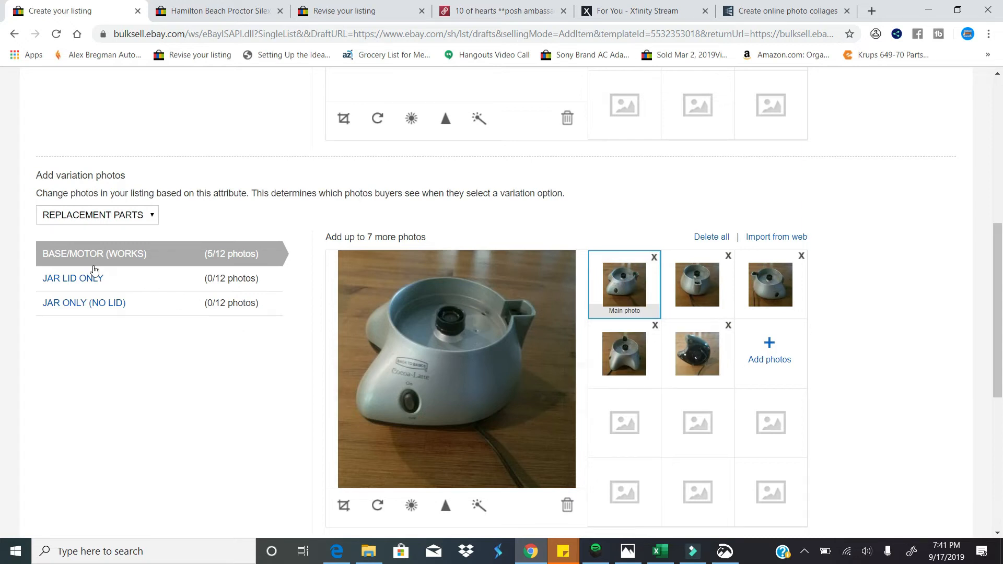
click(82, 278)
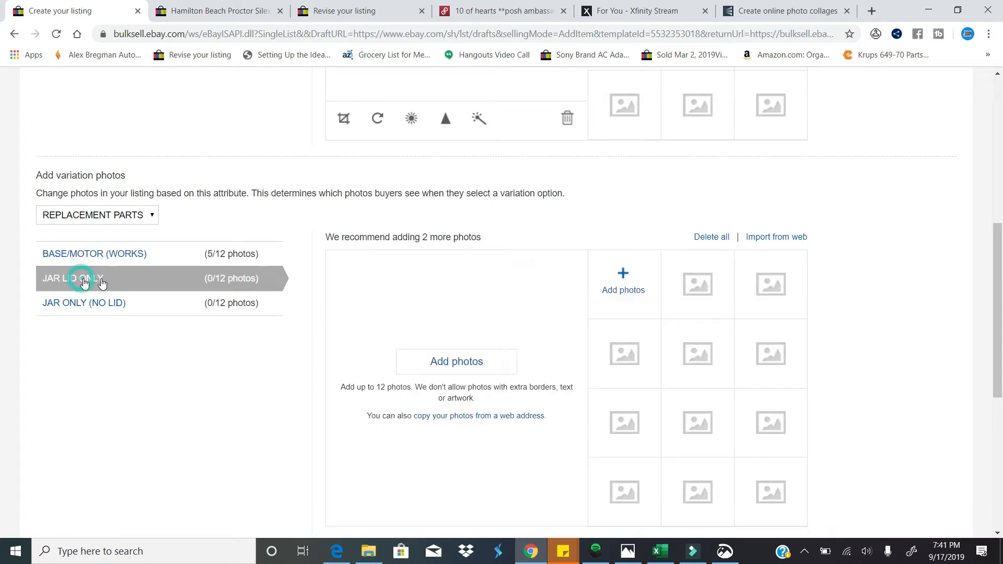
click(623, 274)
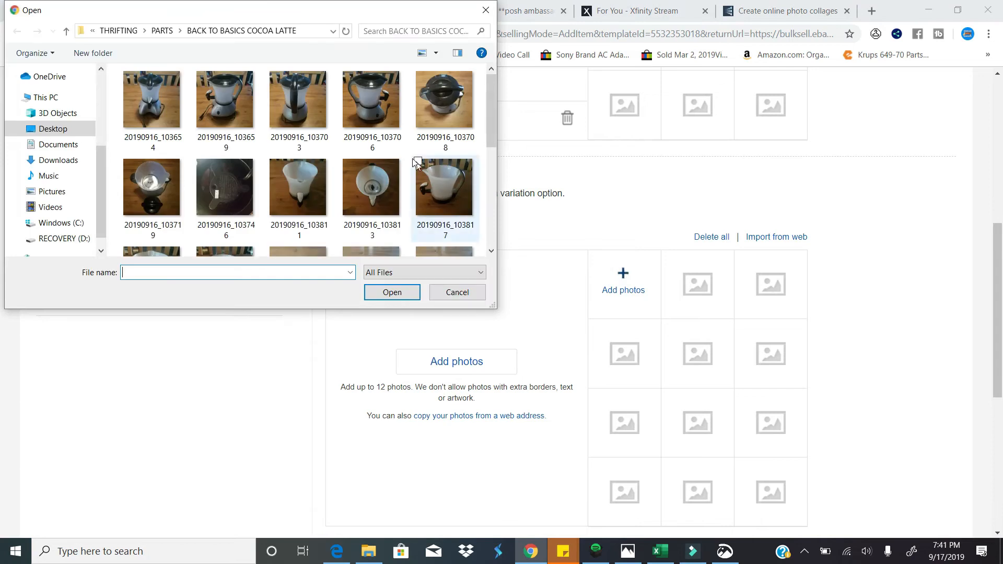
Upload three lid photos (images 103831–103841) to JAR LID ONLY and preview each.
scroll(417, 163, down, 3)
click(289, 121)
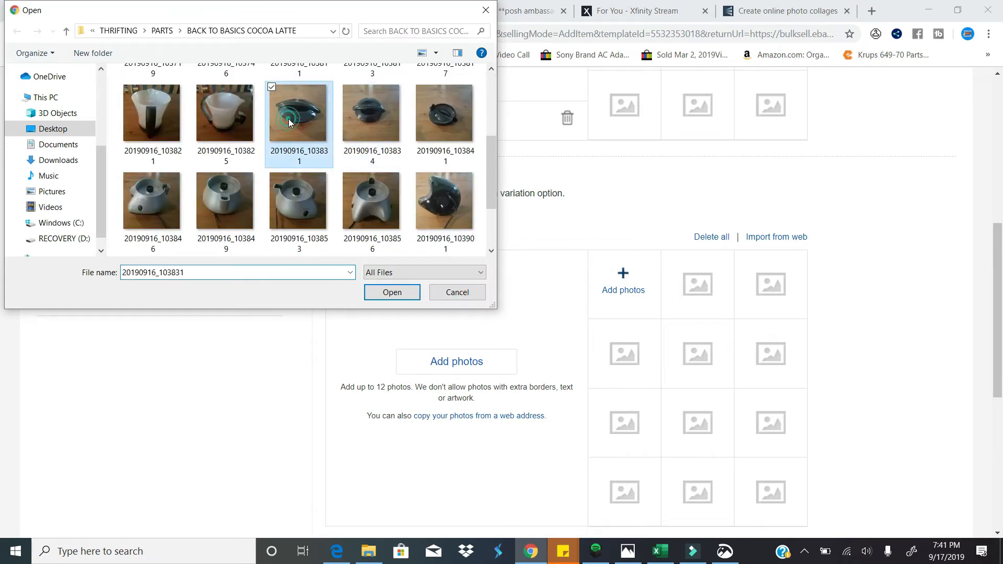
shift+click(443, 118)
click(393, 294)
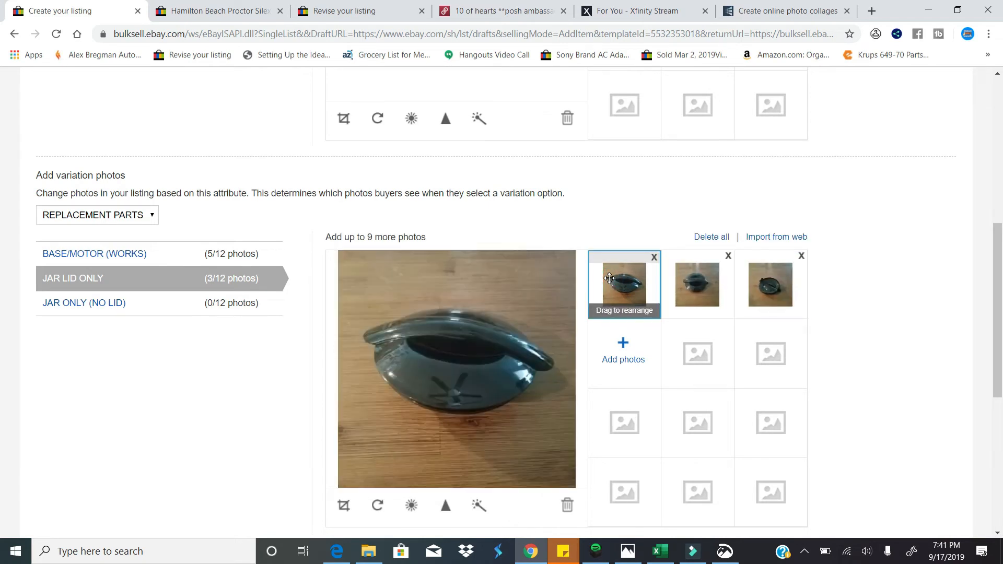
click(691, 286)
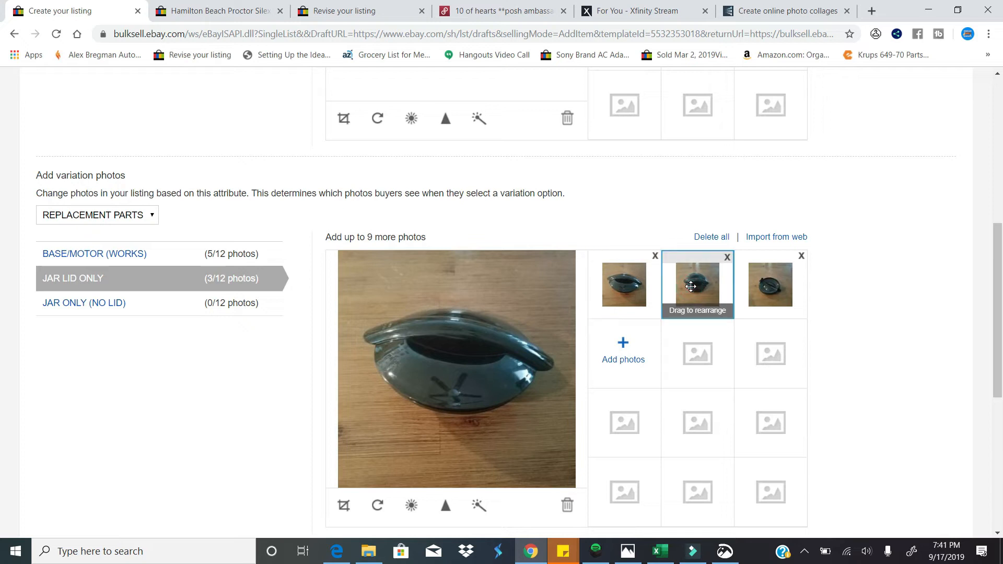
click(772, 291)
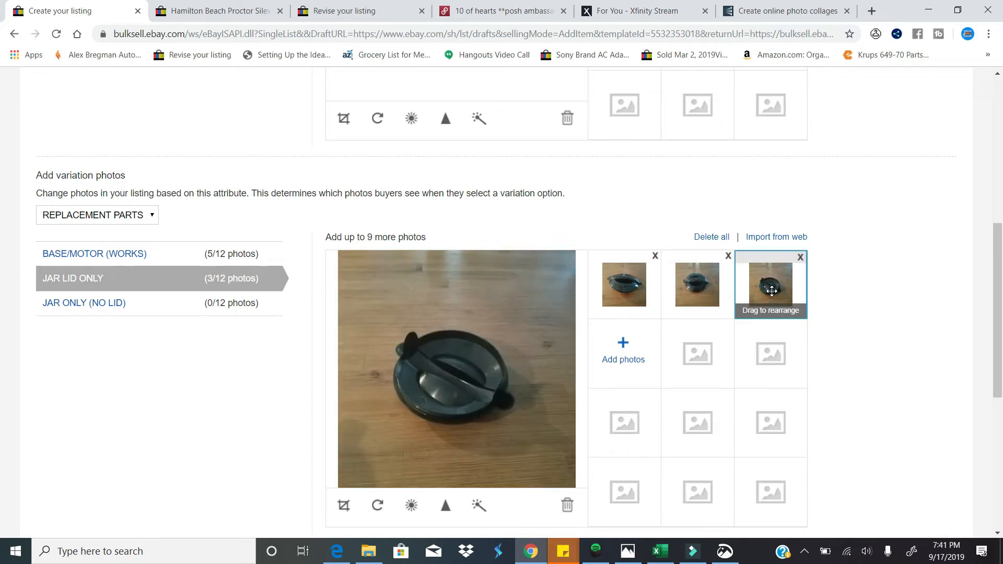
Upload five jar photos (images 103811–103825) to JAR ONLY (NO LID) and preview each thumbnail.
click(113, 307)
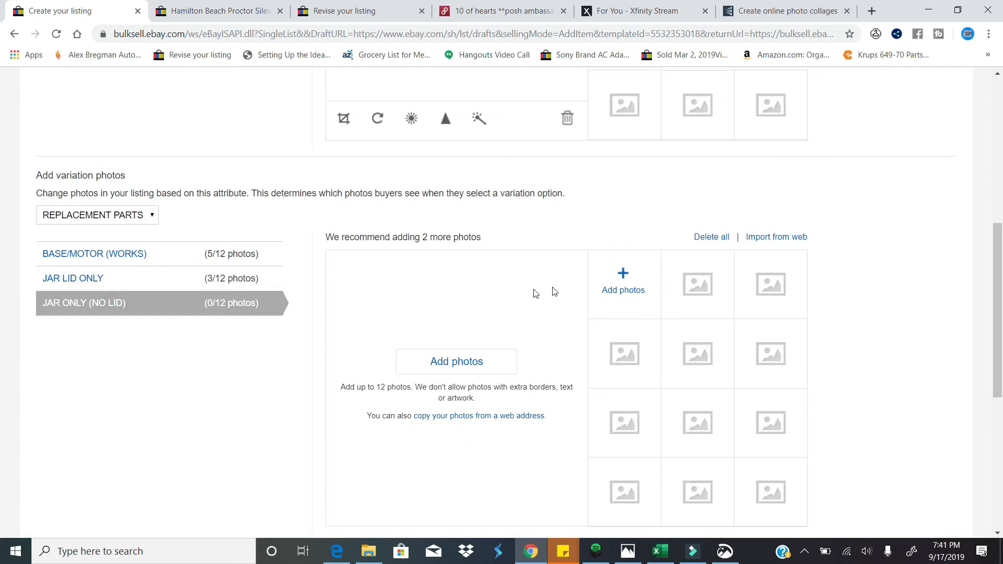
click(623, 274)
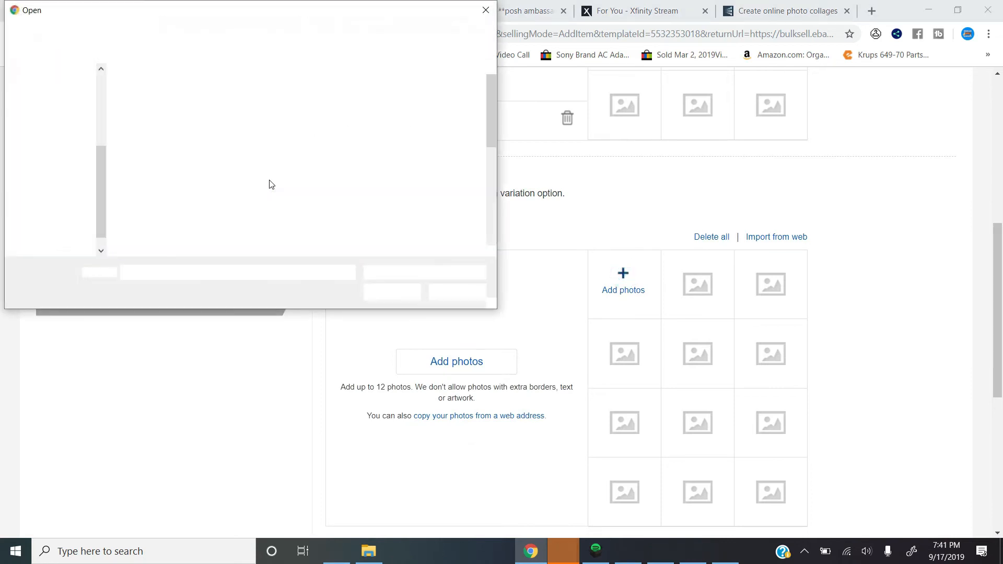
click(300, 187)
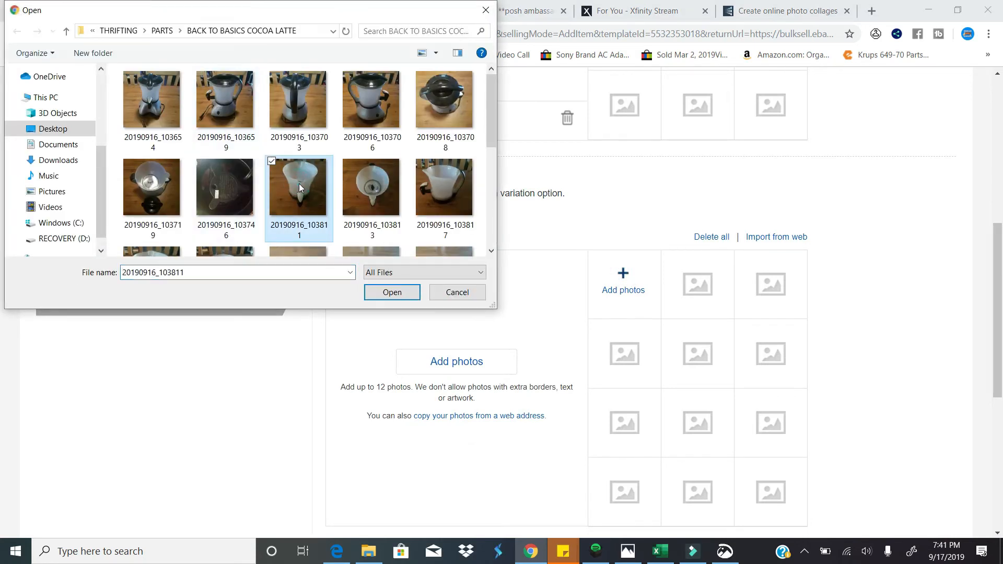
scroll(298, 184, down, 1)
shift+click(205, 196)
click(389, 293)
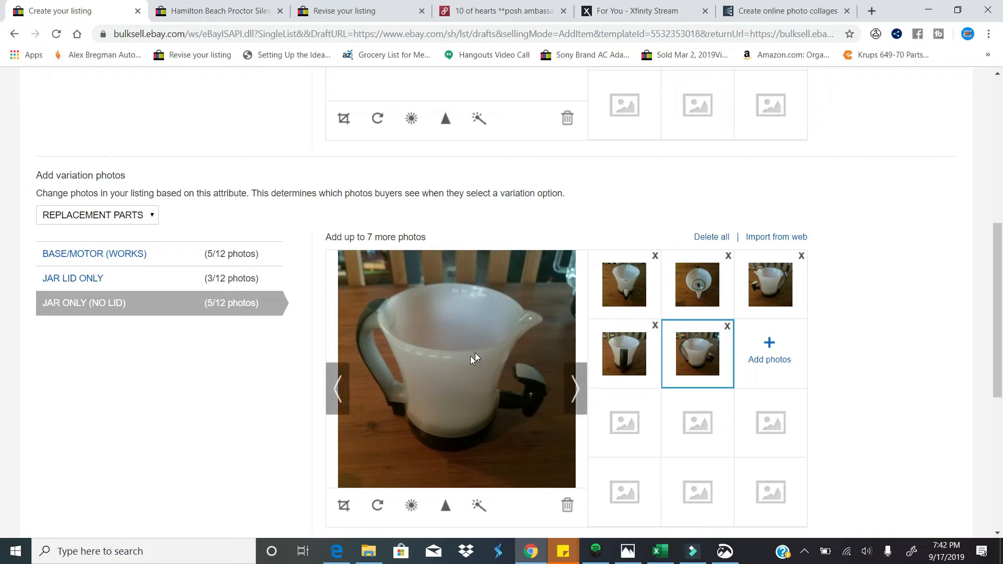
click(685, 283)
click(747, 289)
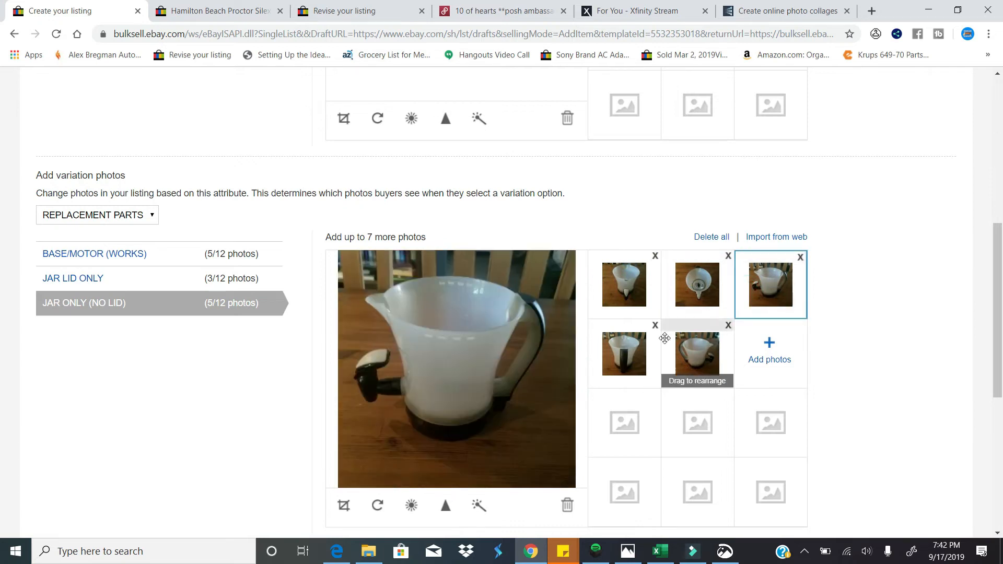
click(633, 361)
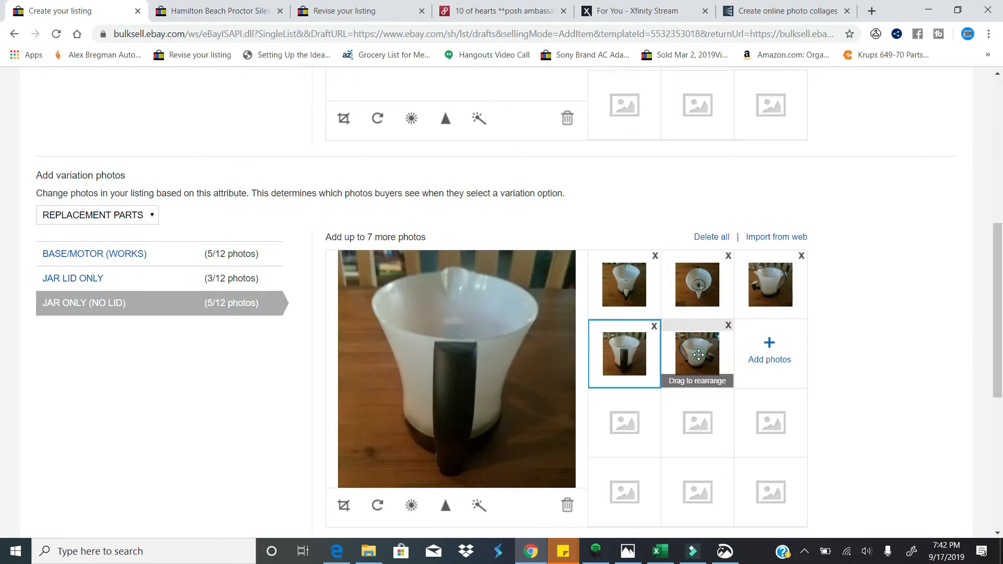
click(699, 355)
Price BASE/MOTOR (WORKS) 25.00, JAR LID ONLY 20.00, JAR ONLY (NO LID) 25.00, then save the variations.
scroll(486, 361, down, 4)
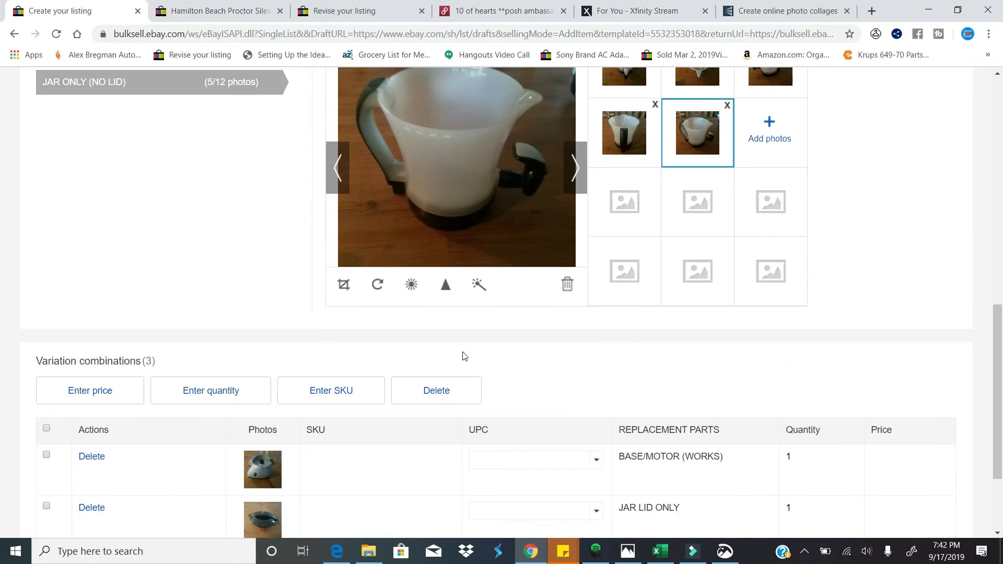
scroll(446, 337, down, 3)
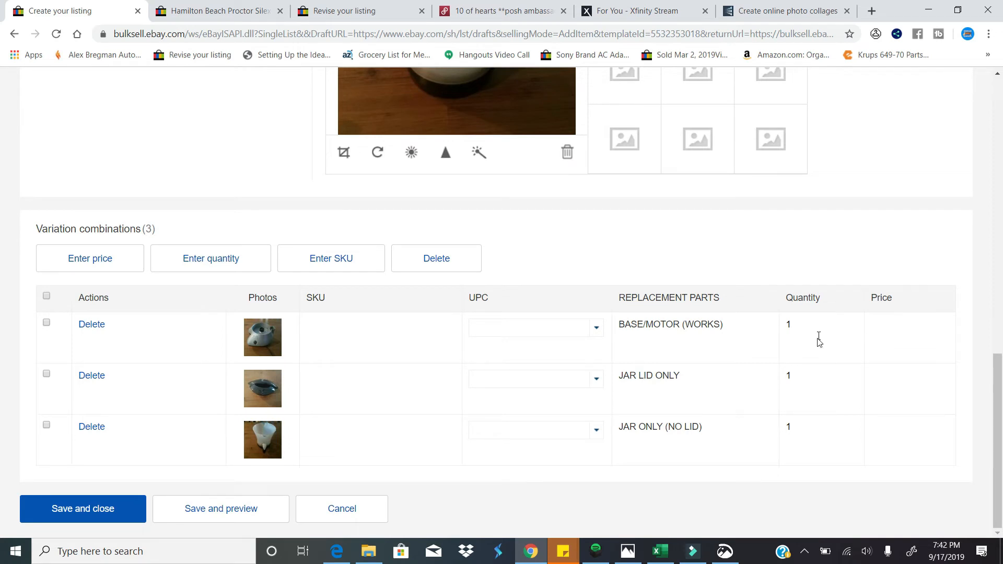
click(898, 324)
click(913, 374)
text(25)
click(890, 425)
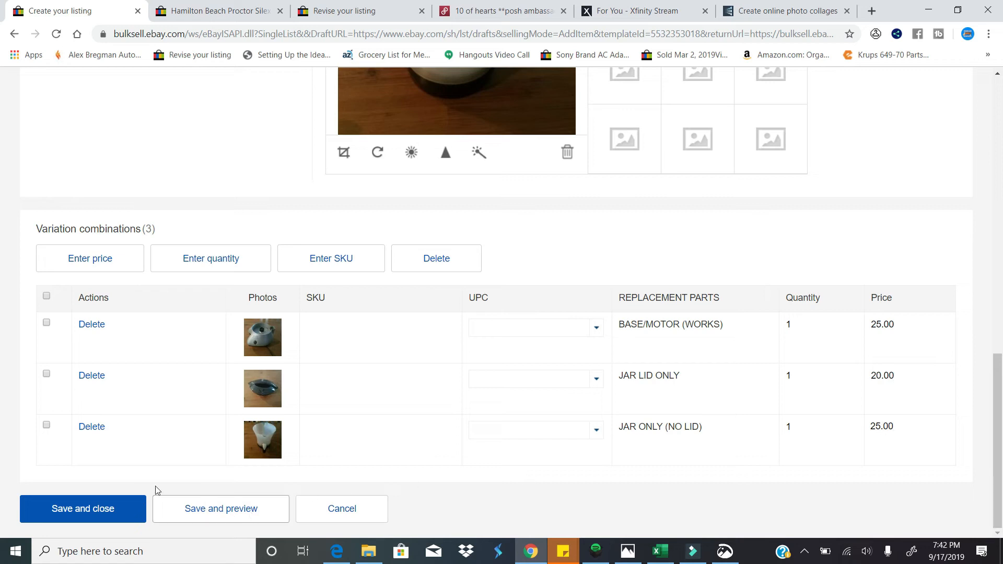
click(96, 509)
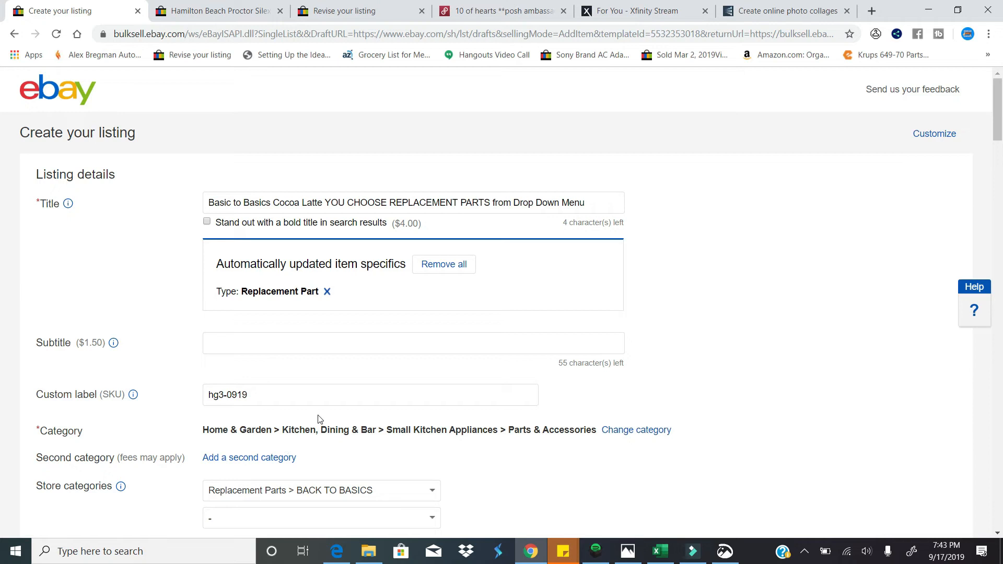
scroll(319, 419, down, 6)
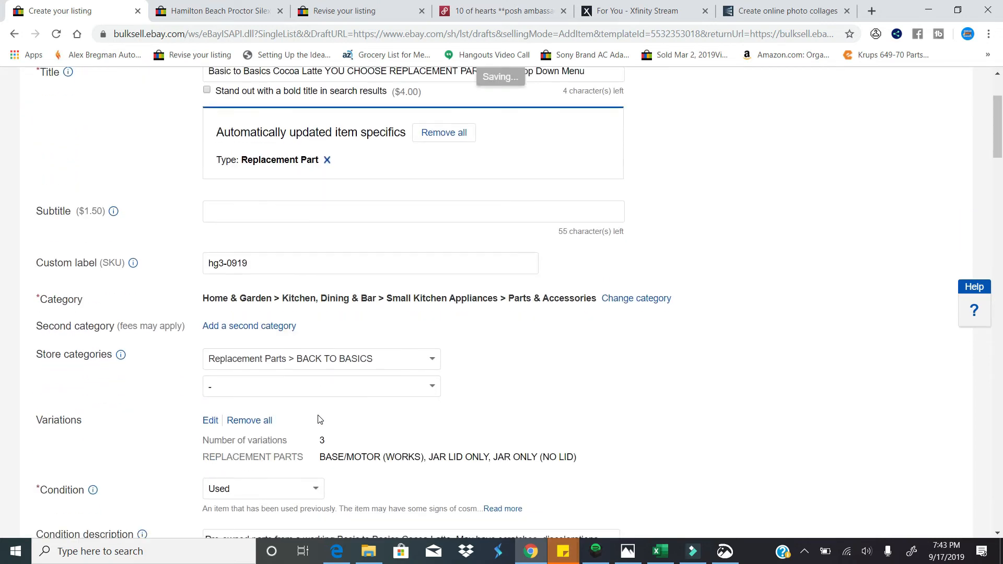
scroll(320, 419, down, 8)
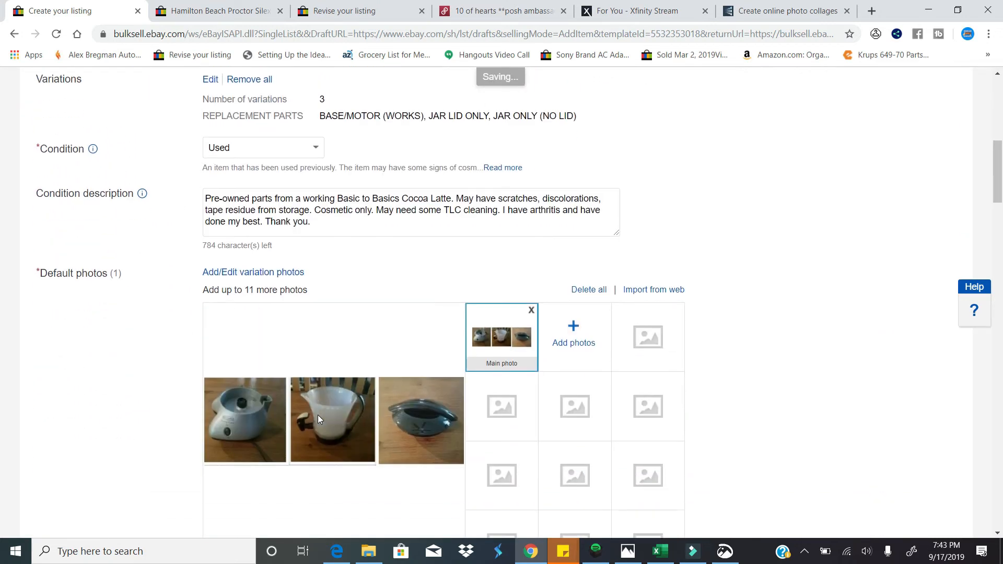
scroll(320, 419, down, 10)
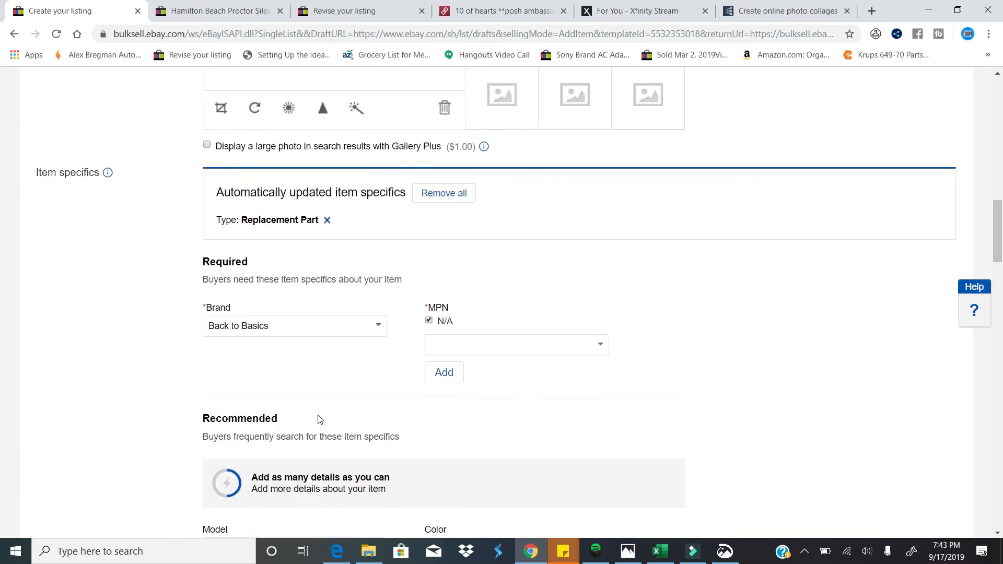
scroll(320, 419, down, 9)
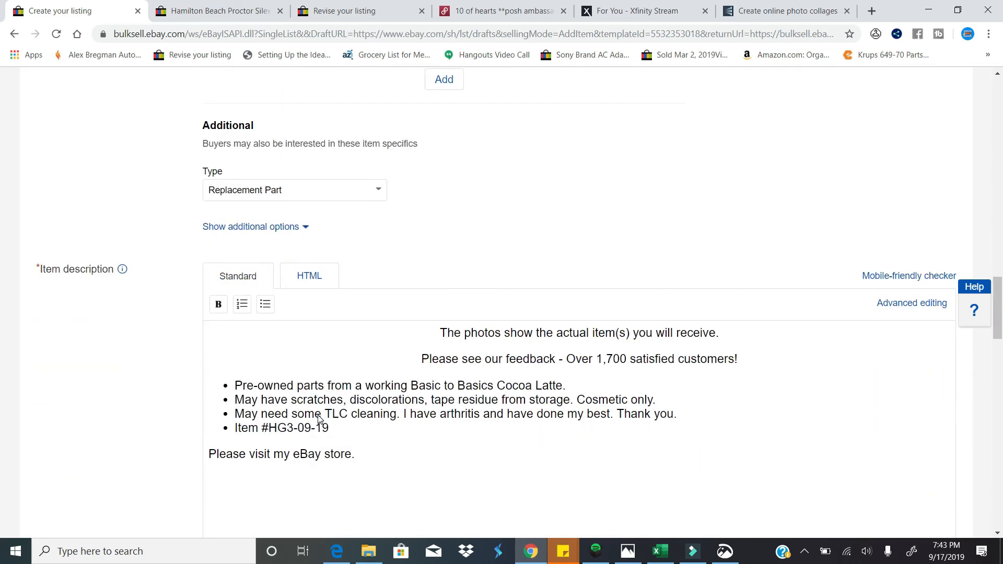
scroll(319, 415, down, 9)
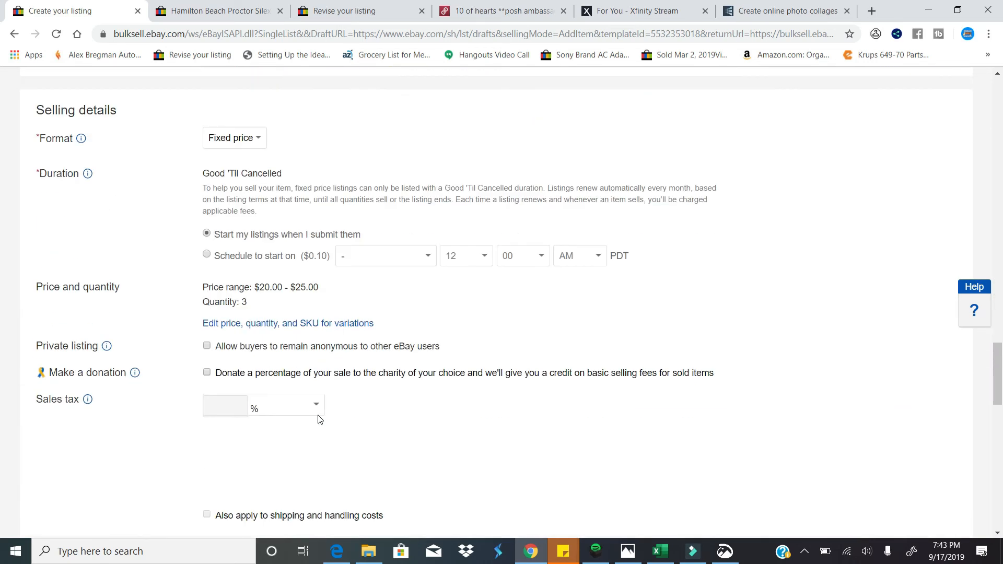
scroll(319, 416, down, 10)
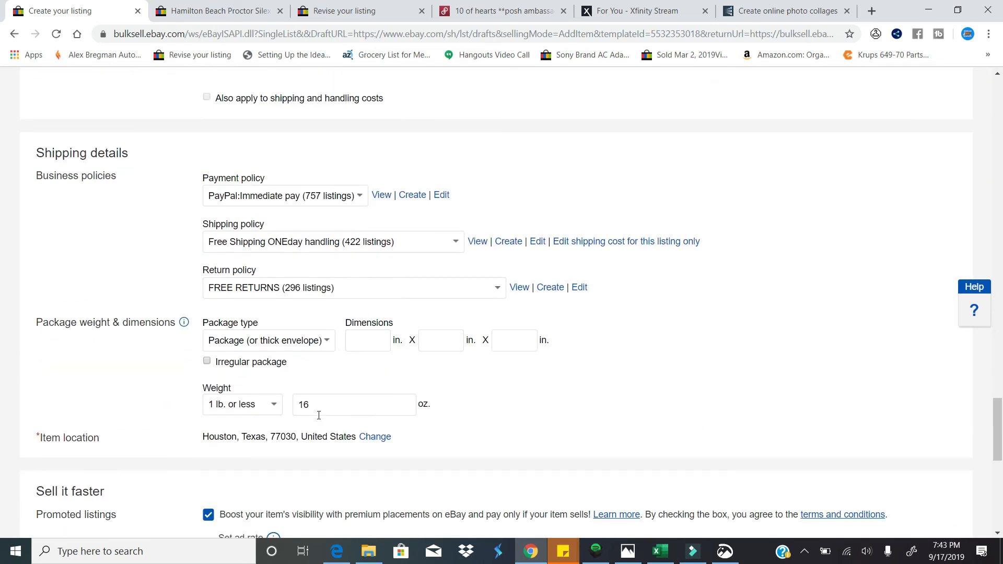
click(220, 488)
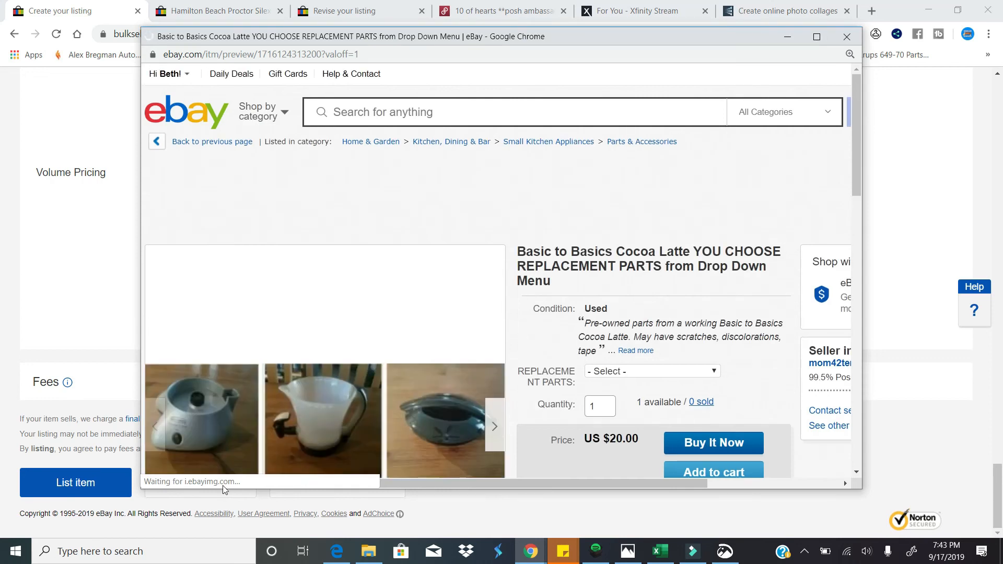
scroll(453, 332, down, 2)
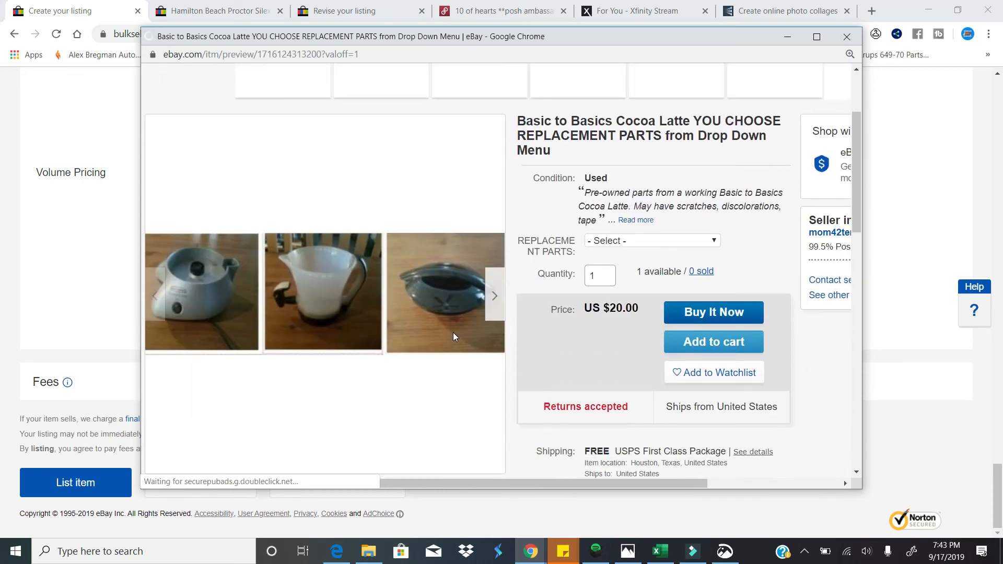
scroll(453, 333, down, 2)
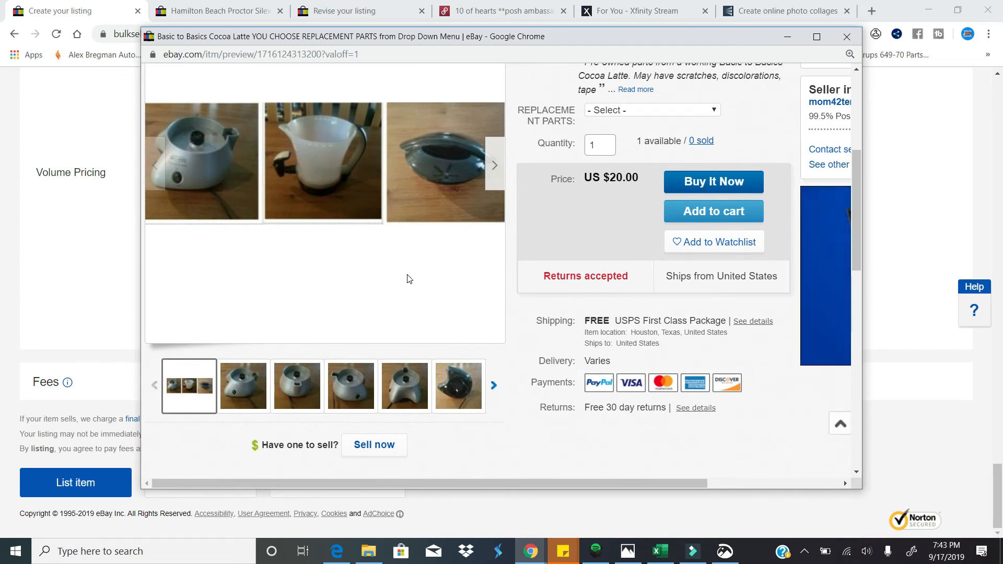
click(847, 36)
click(86, 484)
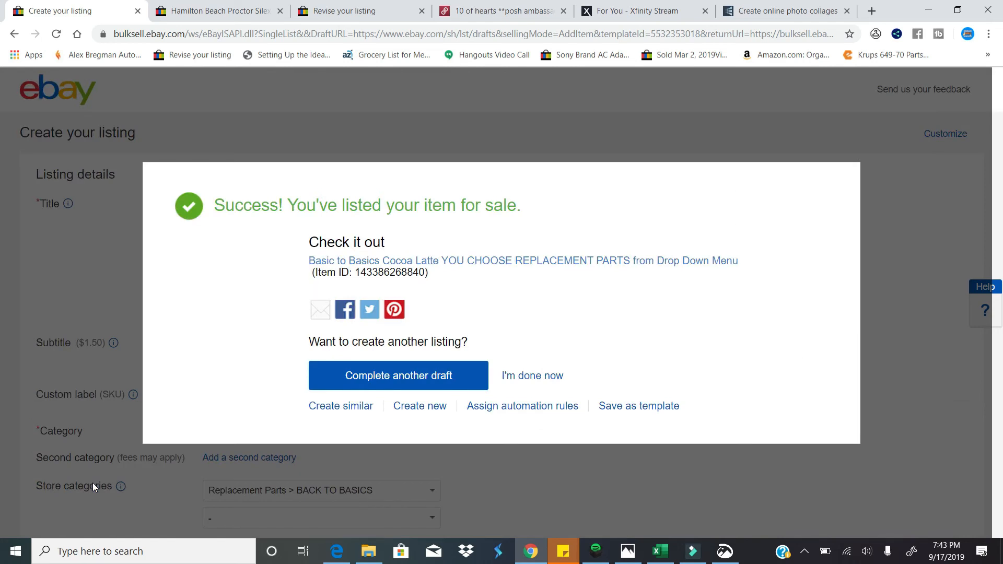
Pin the new listing to the 'Back to Basics Replacement Parts' Pinterest board.
click(395, 309)
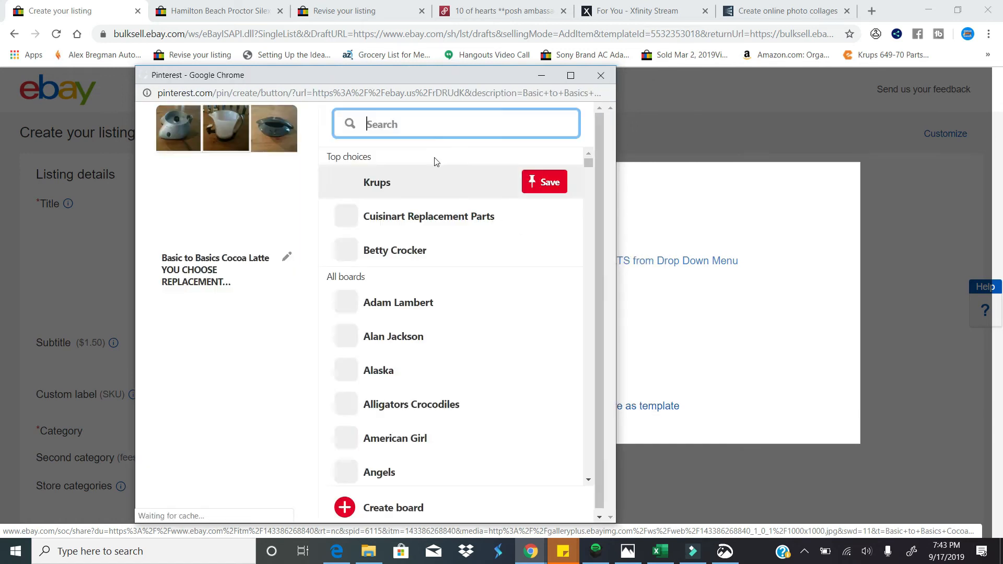
text(Back)
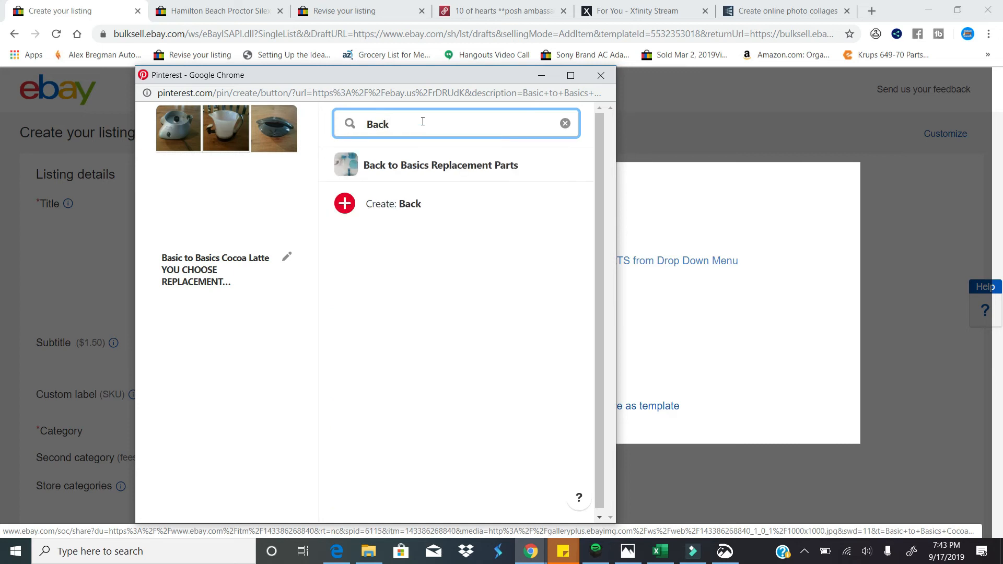
mouse_move(395, 171)
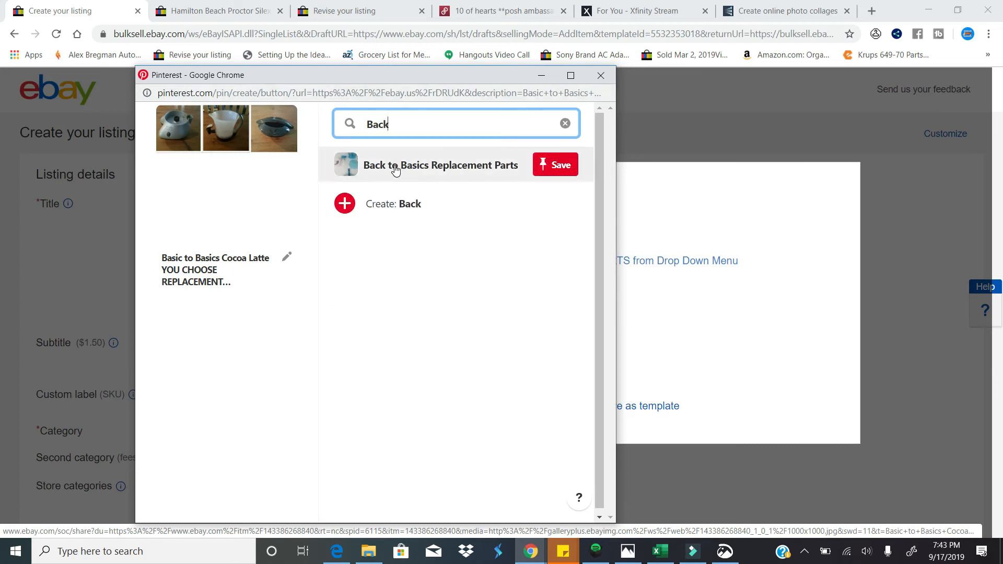
click(396, 170)
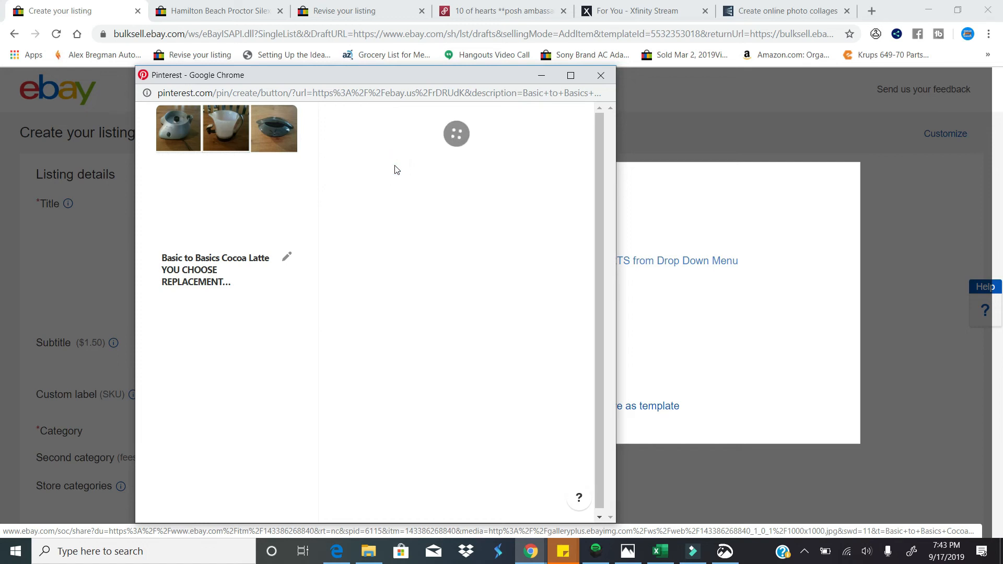
click(601, 77)
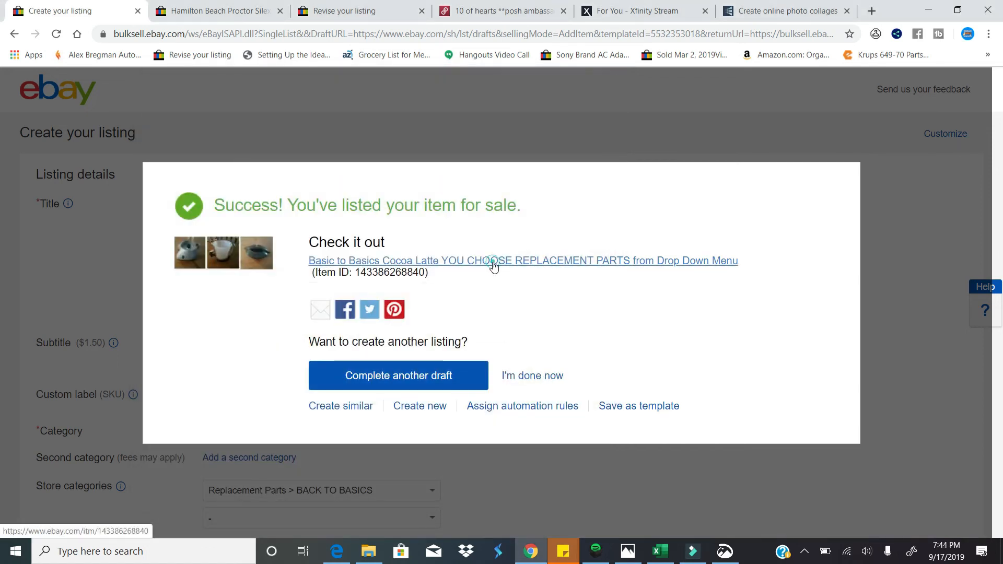
Open the live listing, select BASE/MOTOR (WORKS) and step through its base photos.
click(493, 263)
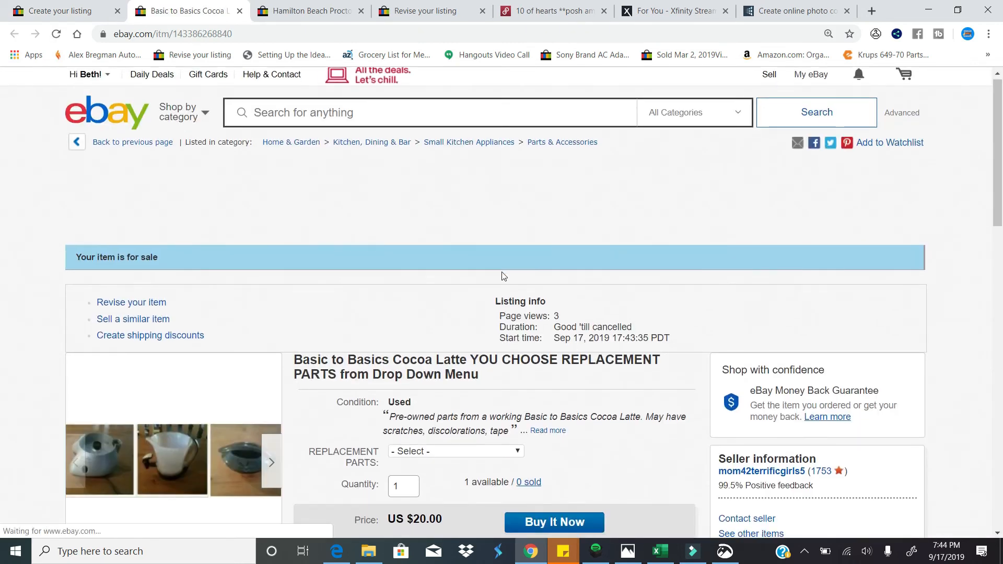
scroll(503, 275, down, 5)
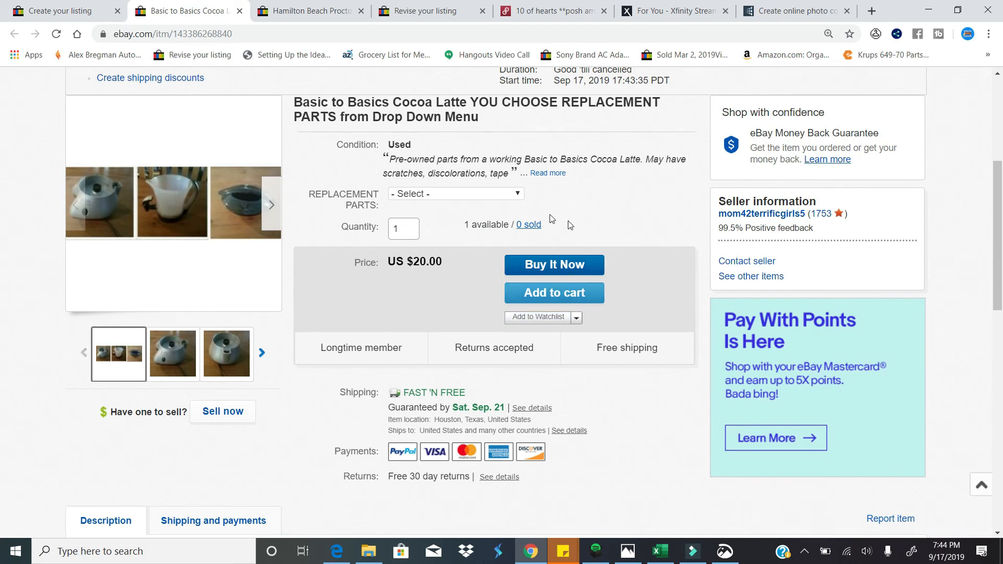
click(518, 197)
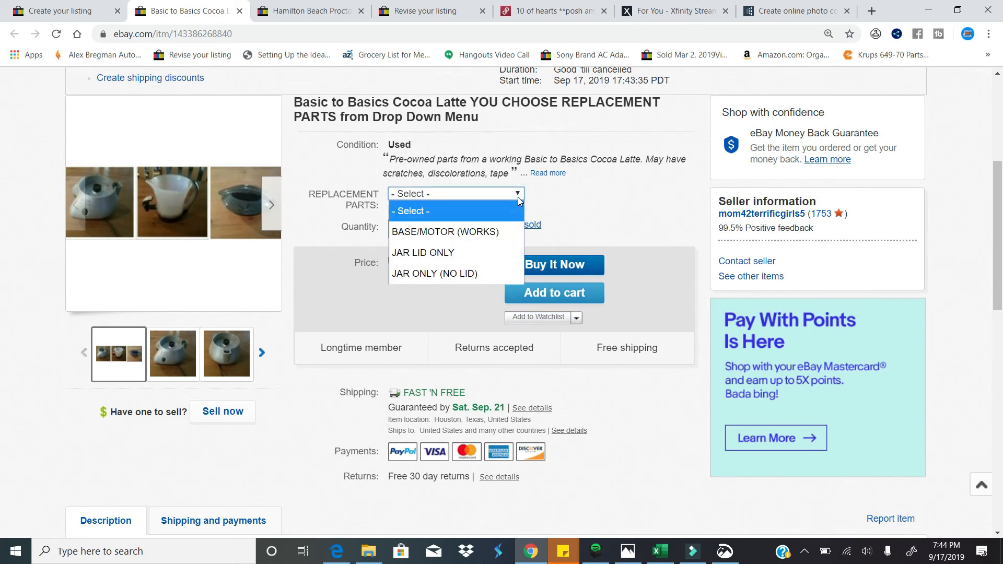
click(499, 233)
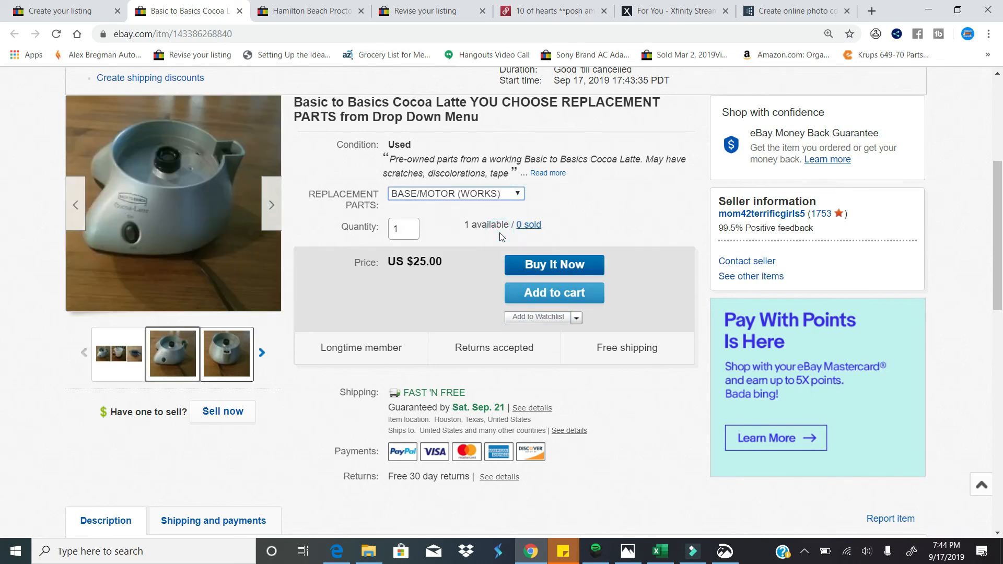
click(272, 208)
click(271, 208)
click(271, 208)
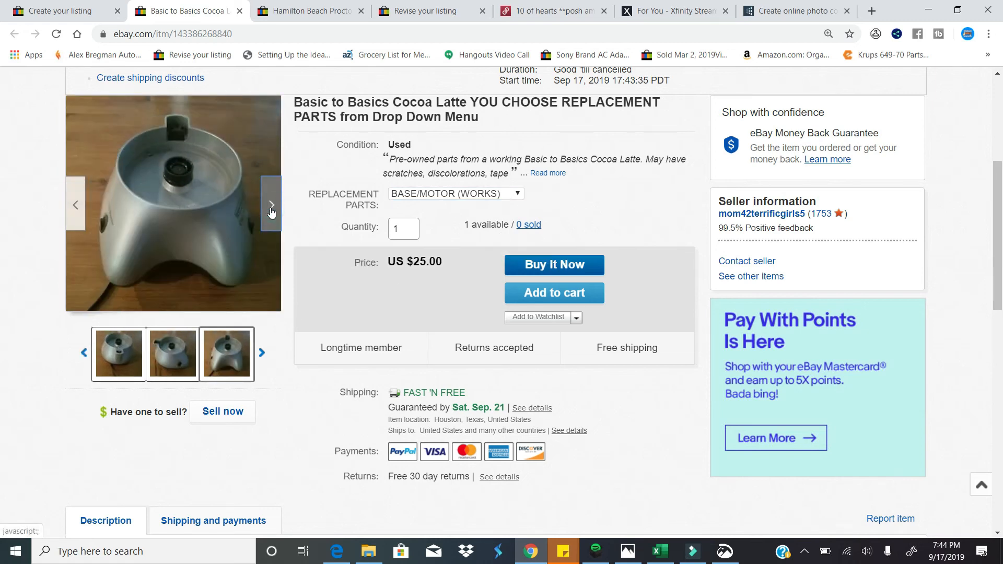
click(271, 208)
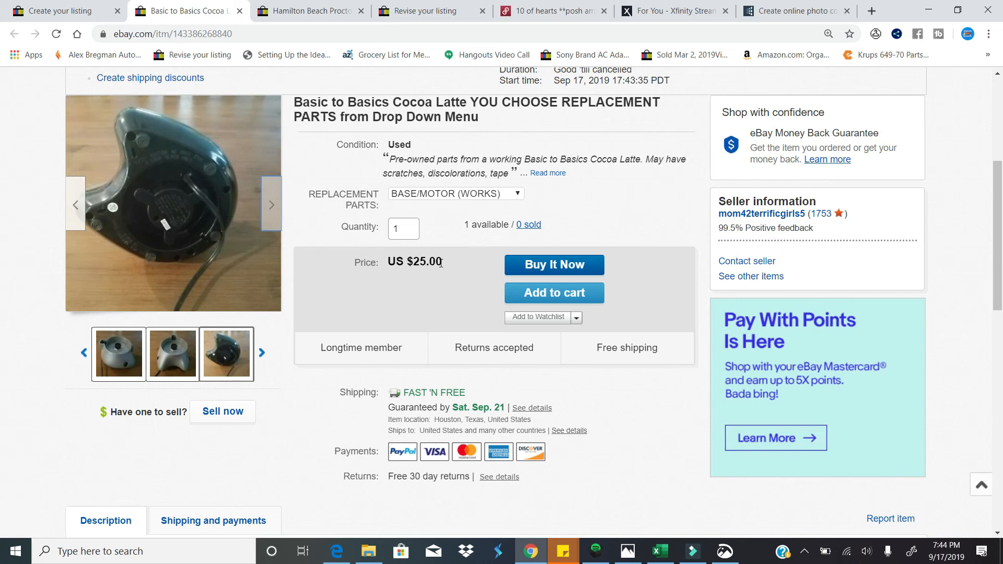
Select JAR LID ONLY on the live listing and step through its lid photos.
click(519, 195)
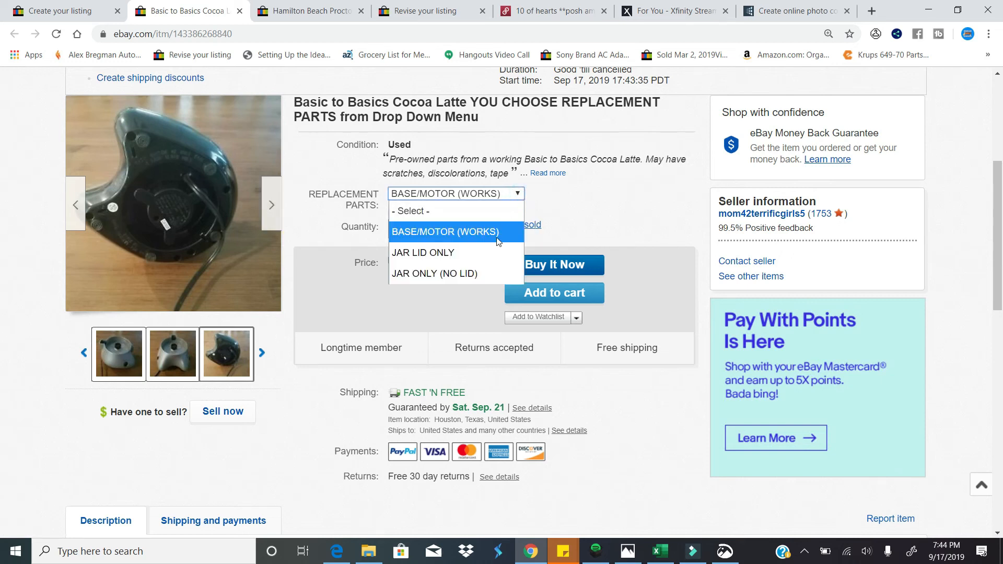
click(491, 254)
click(272, 206)
click(271, 206)
click(272, 207)
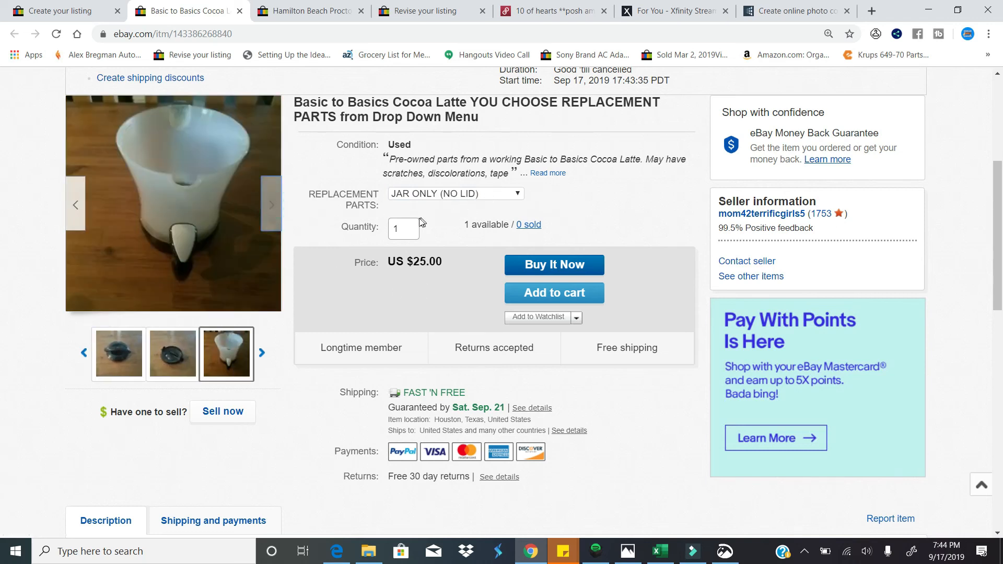
Select JAR ONLY (NO LID) and step through its jar photos at US $25.00.
click(513, 196)
click(490, 254)
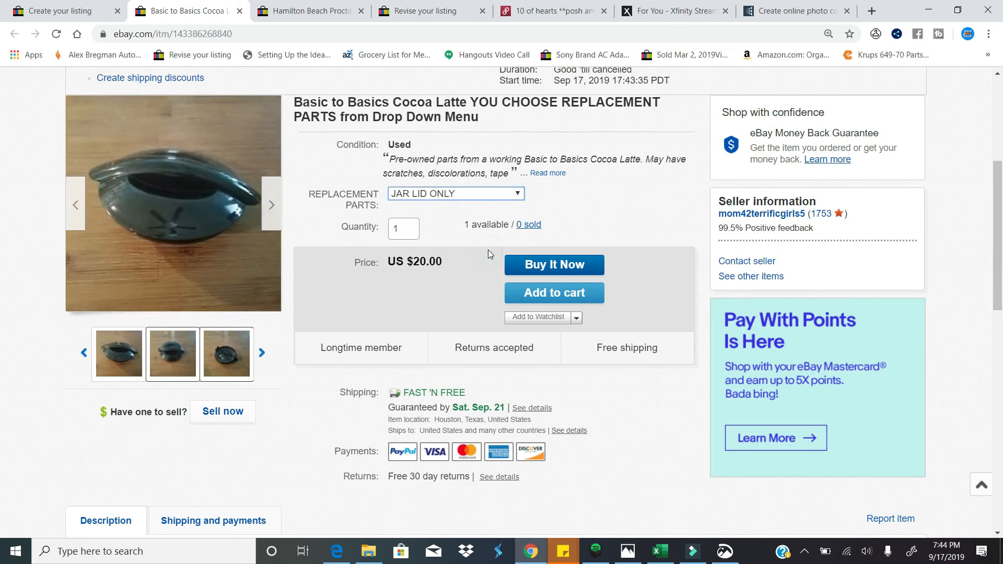
click(519, 195)
click(490, 273)
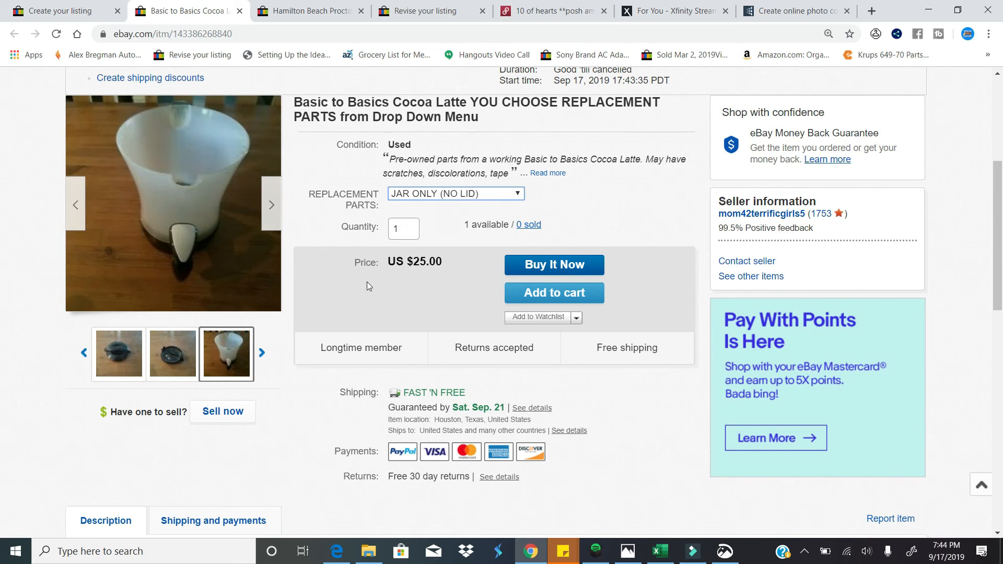
click(268, 205)
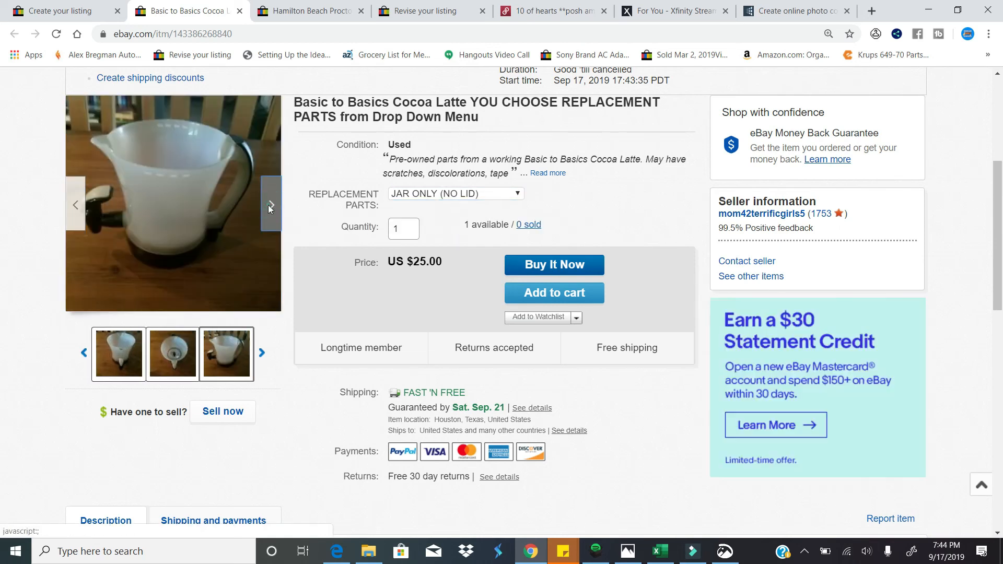
click(268, 205)
click(268, 205)
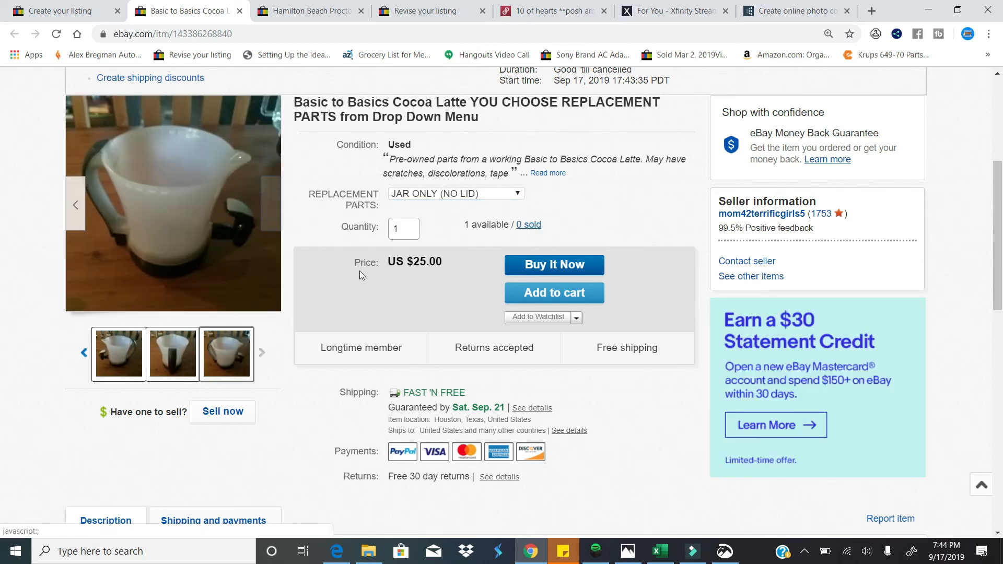